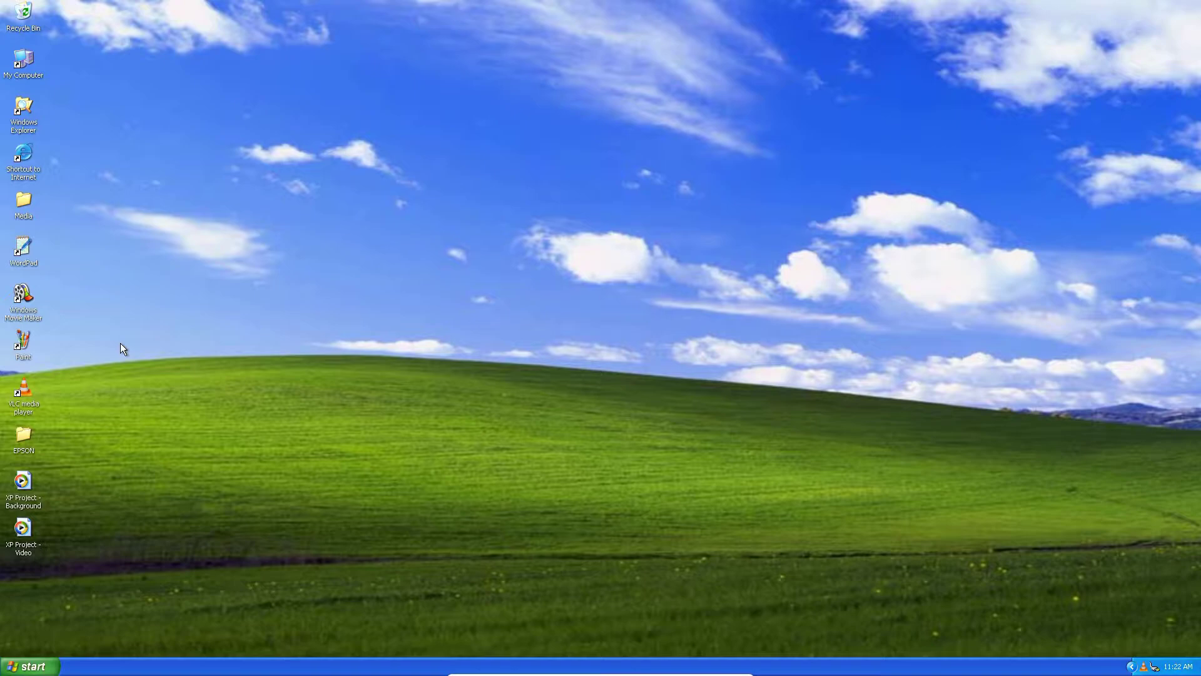
Check that XP Project - Video is a Windows Media Audio/Video file in its properties, then close them
right_click(23, 533)
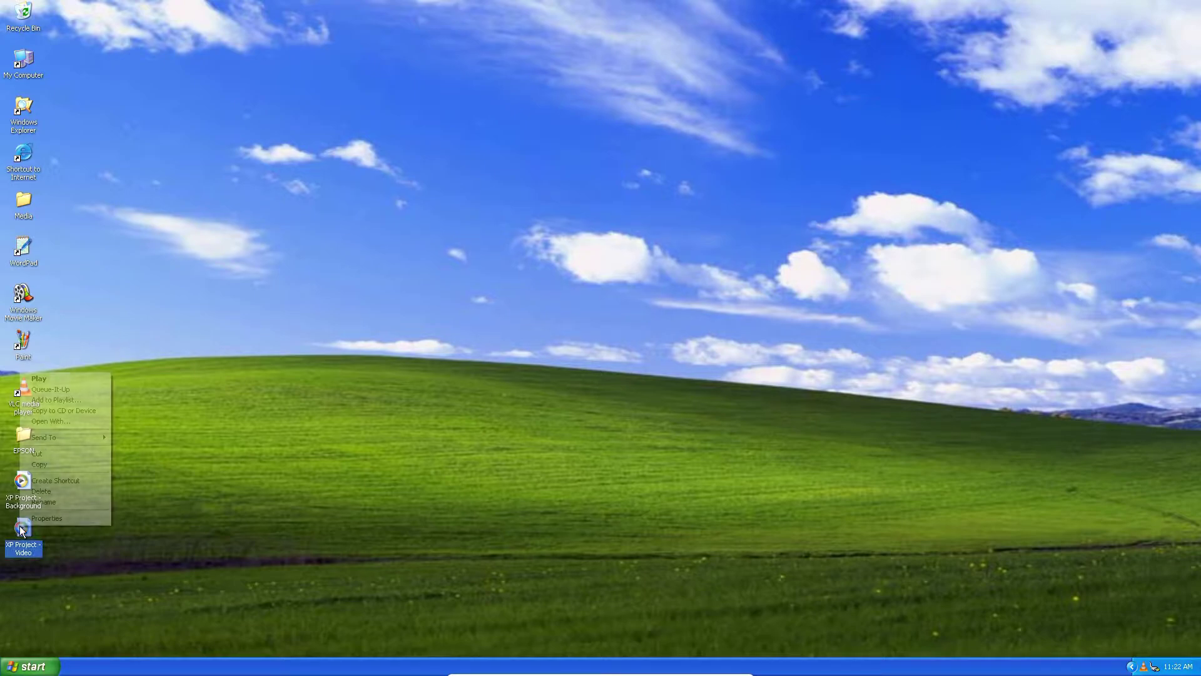
click(79, 517)
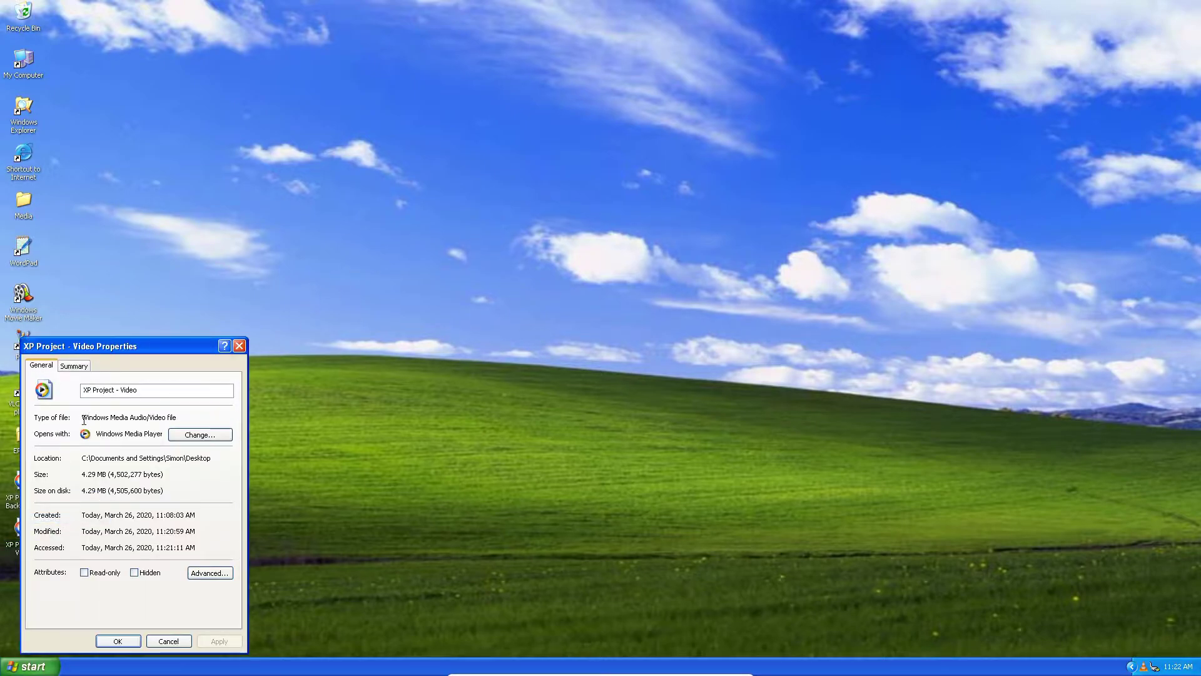
drag(82, 417, 187, 415)
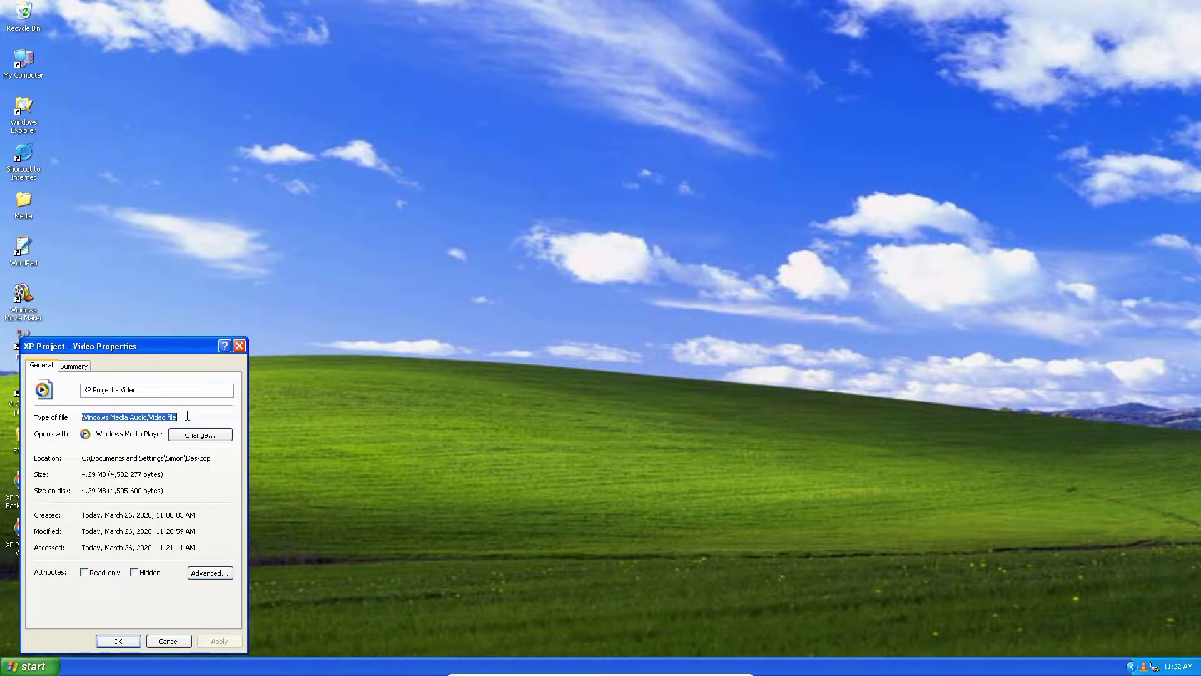
click(239, 345)
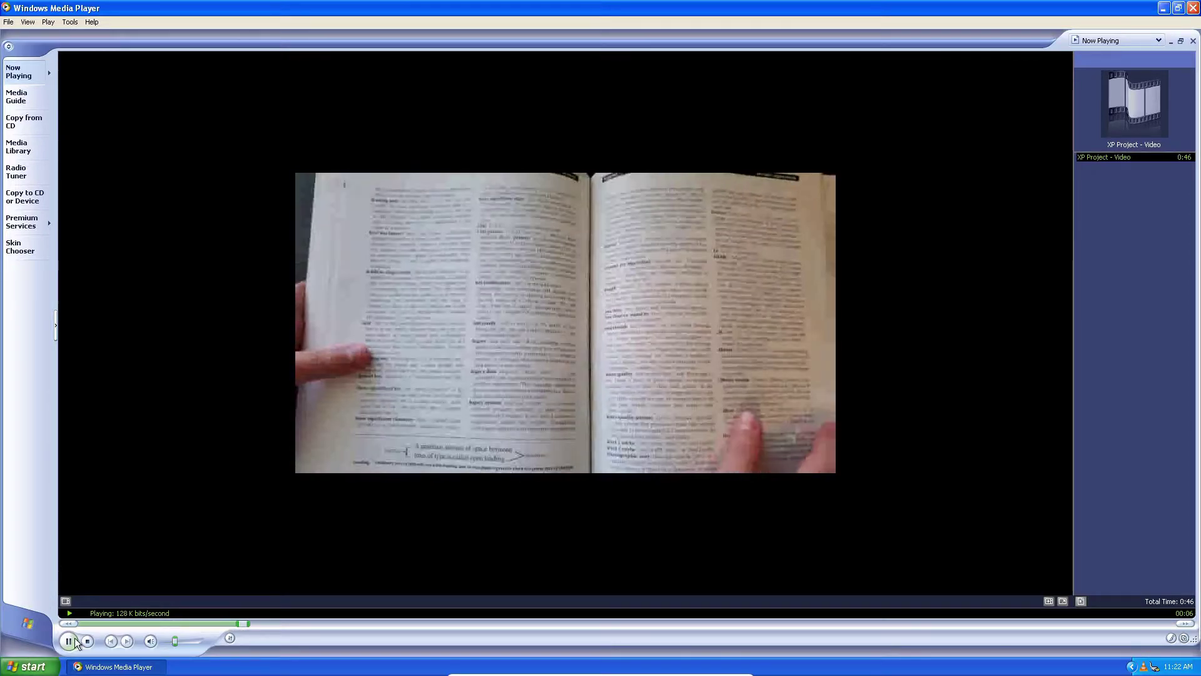
click(74, 639)
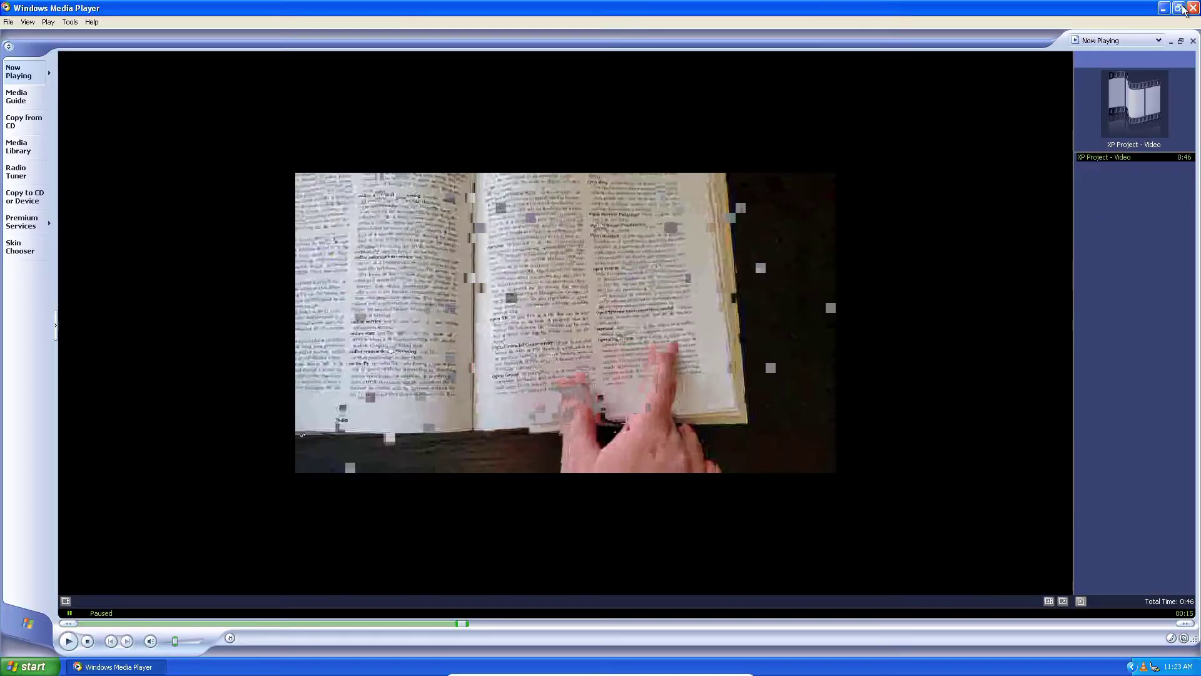
click(1193, 8)
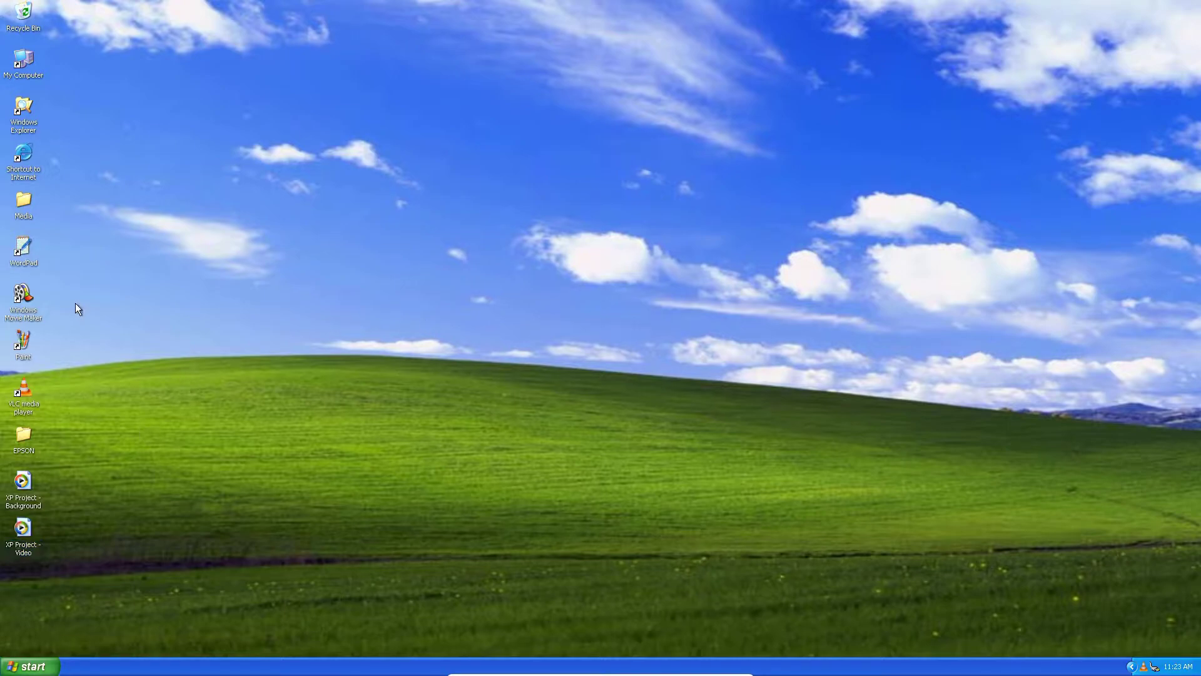
Launch Movie Maker and import XP Project - Video and XP Project - Background into the collection
double_click(30, 295)
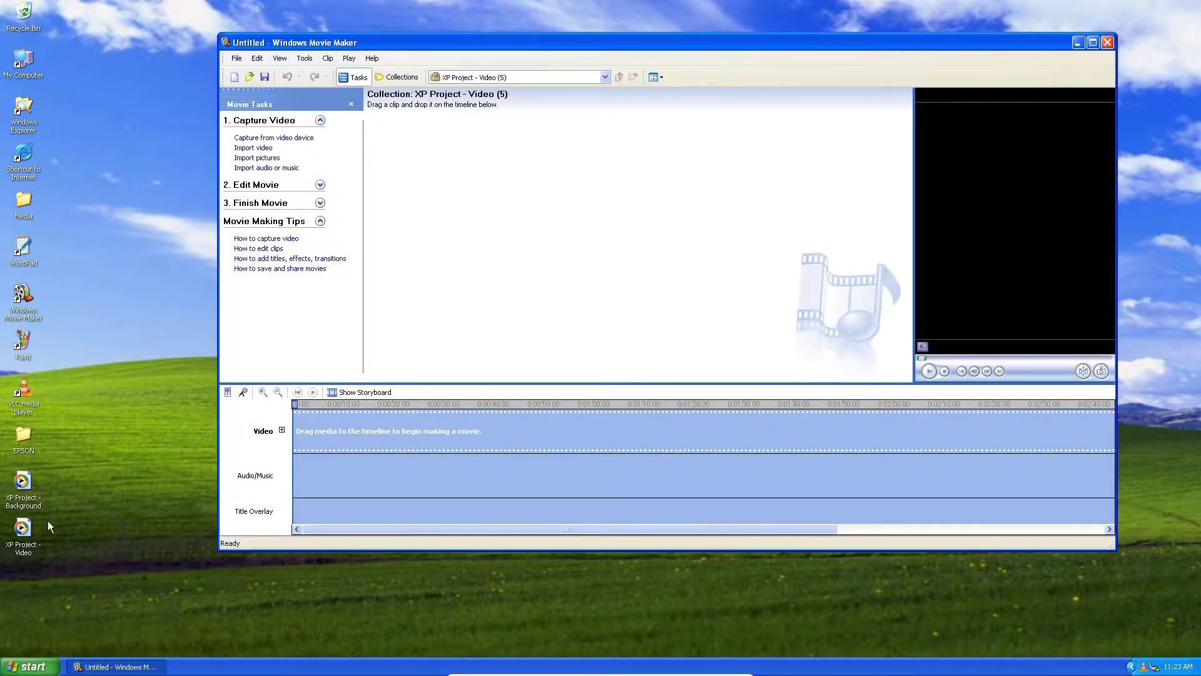
drag(22, 529, 436, 179)
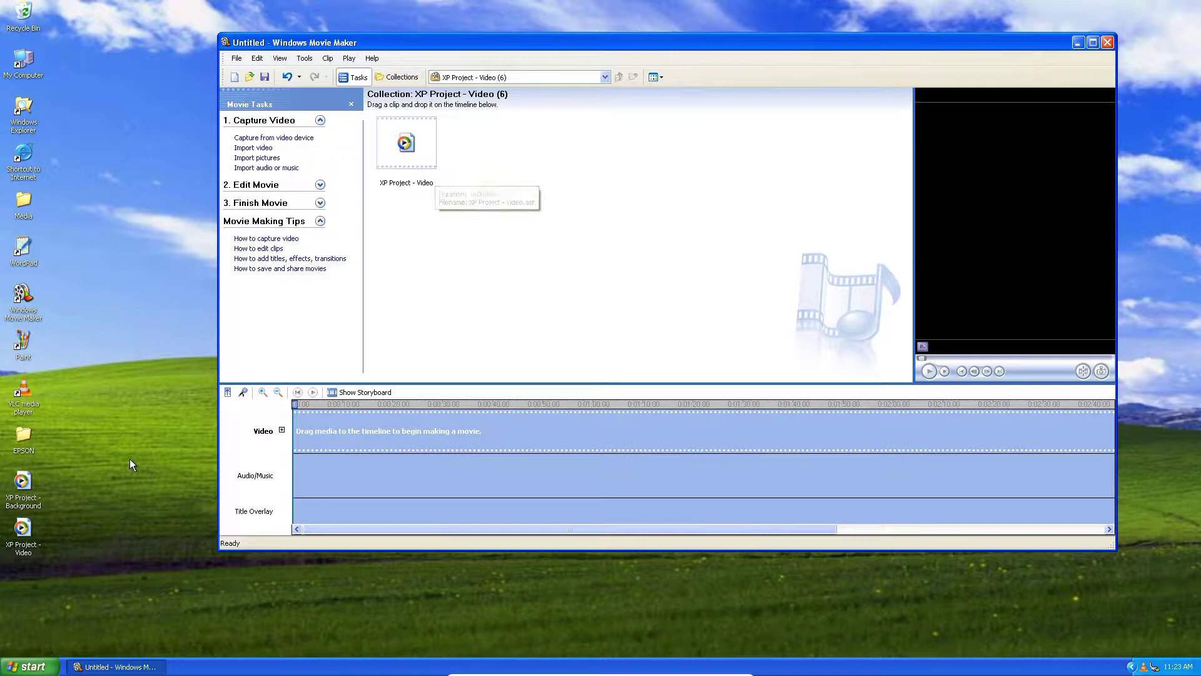
drag(22, 482, 493, 198)
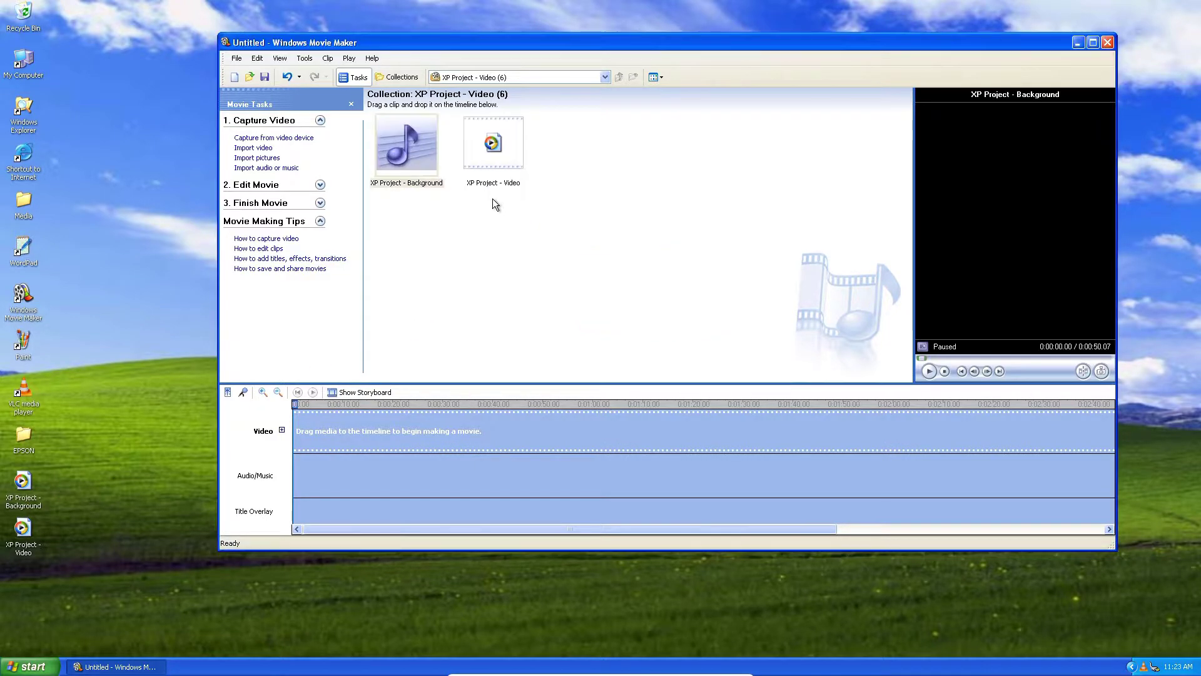
click(436, 246)
Place the Background music on the Audio/Music track and the book video on the Video track
drag(408, 149, 295, 480)
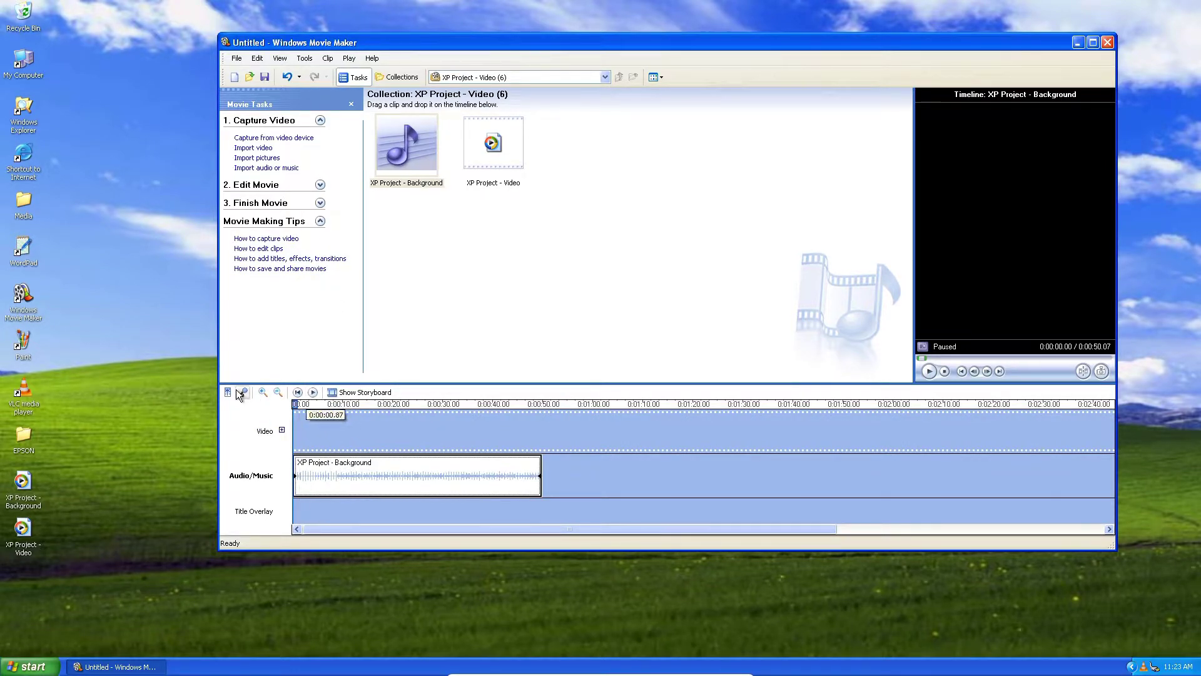
click(499, 170)
drag(498, 170, 337, 418)
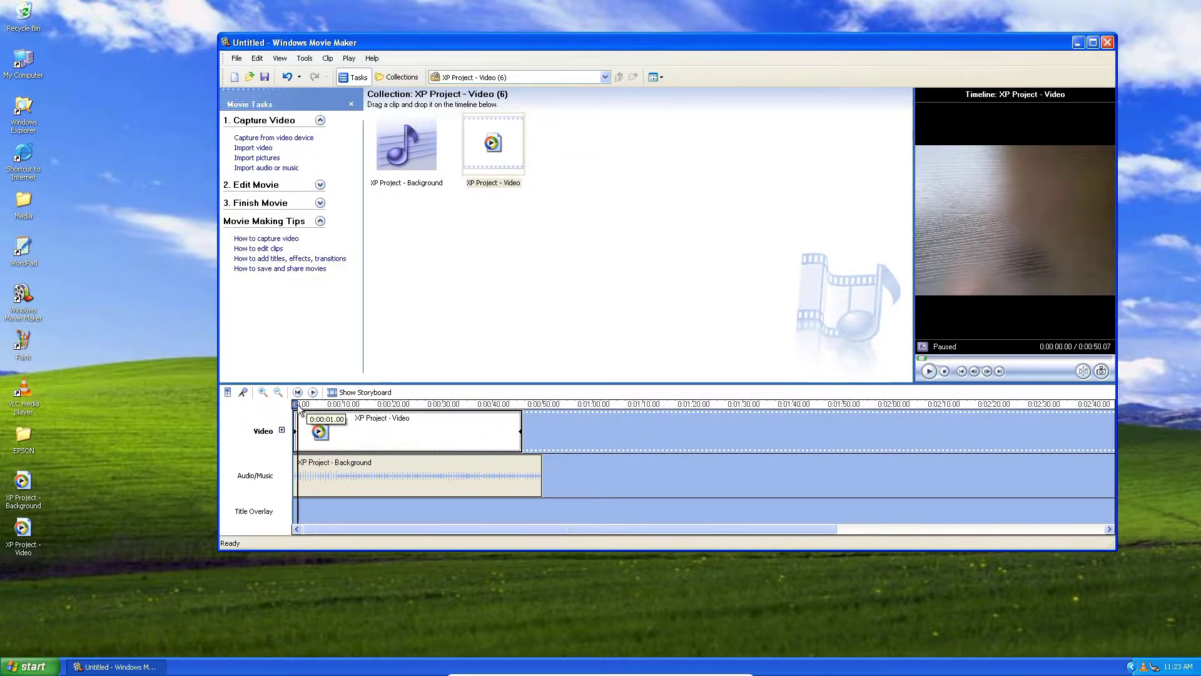
Preview the timeline briefly, then select the video clip
click(314, 463)
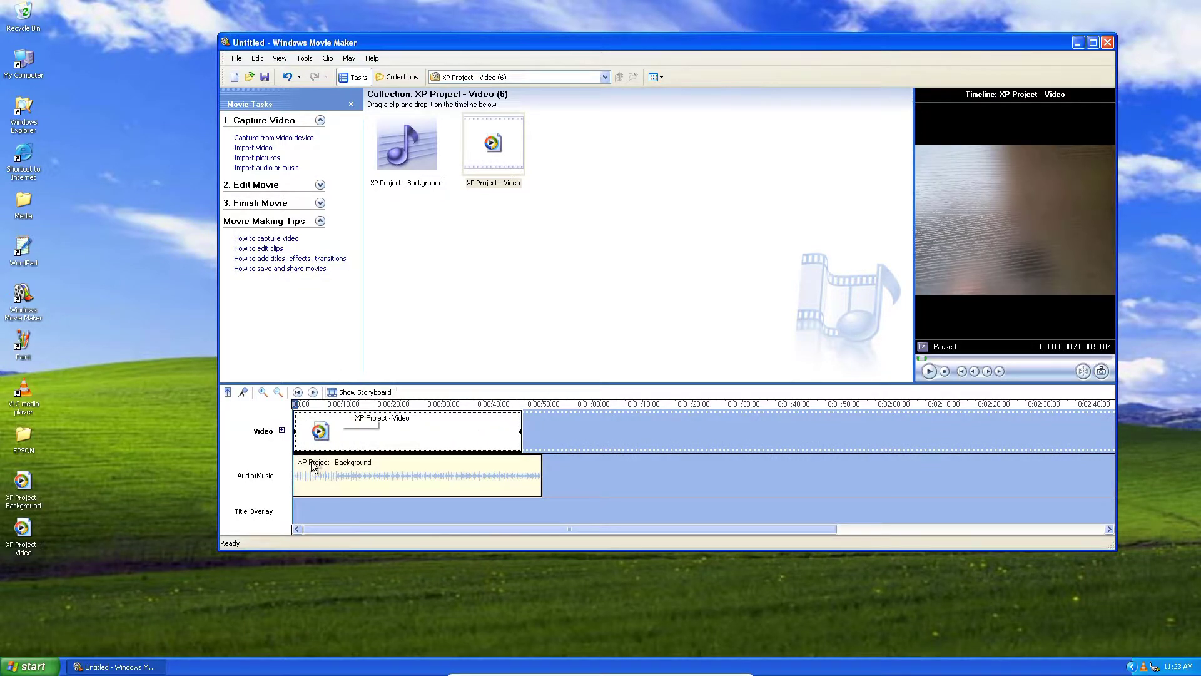
click(313, 392)
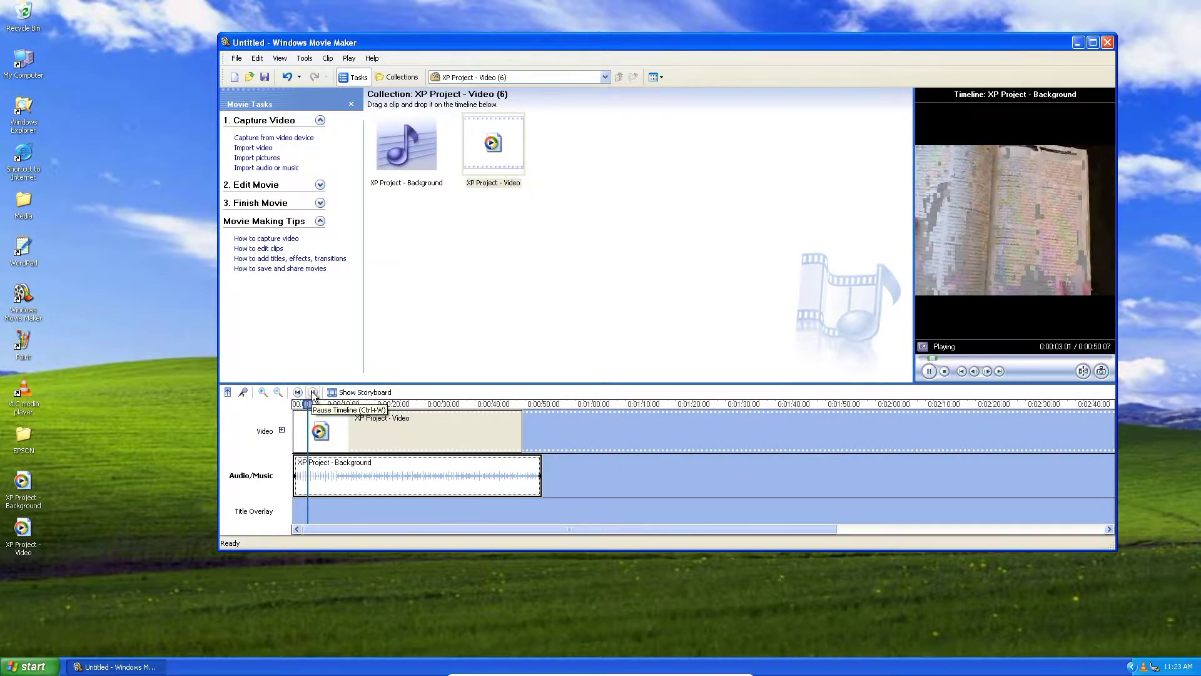
click(313, 392)
click(411, 439)
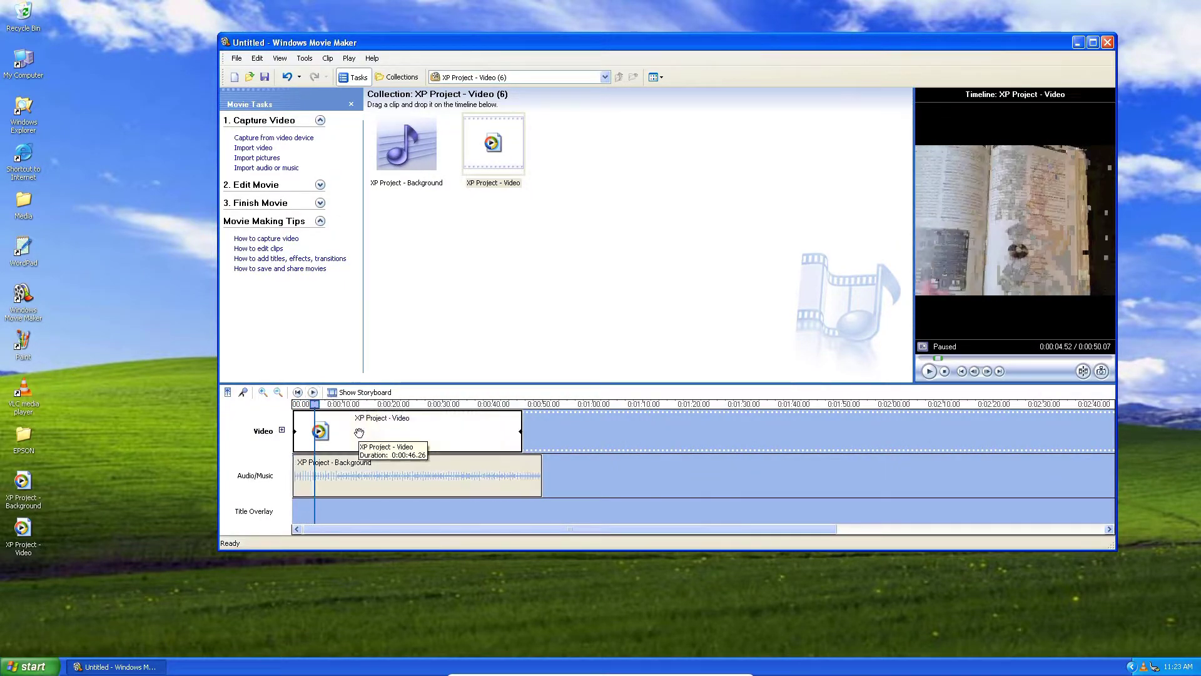
Shift the Audio Levels balance toward the Audio/Music track
click(350, 58)
mouse_move(304, 60)
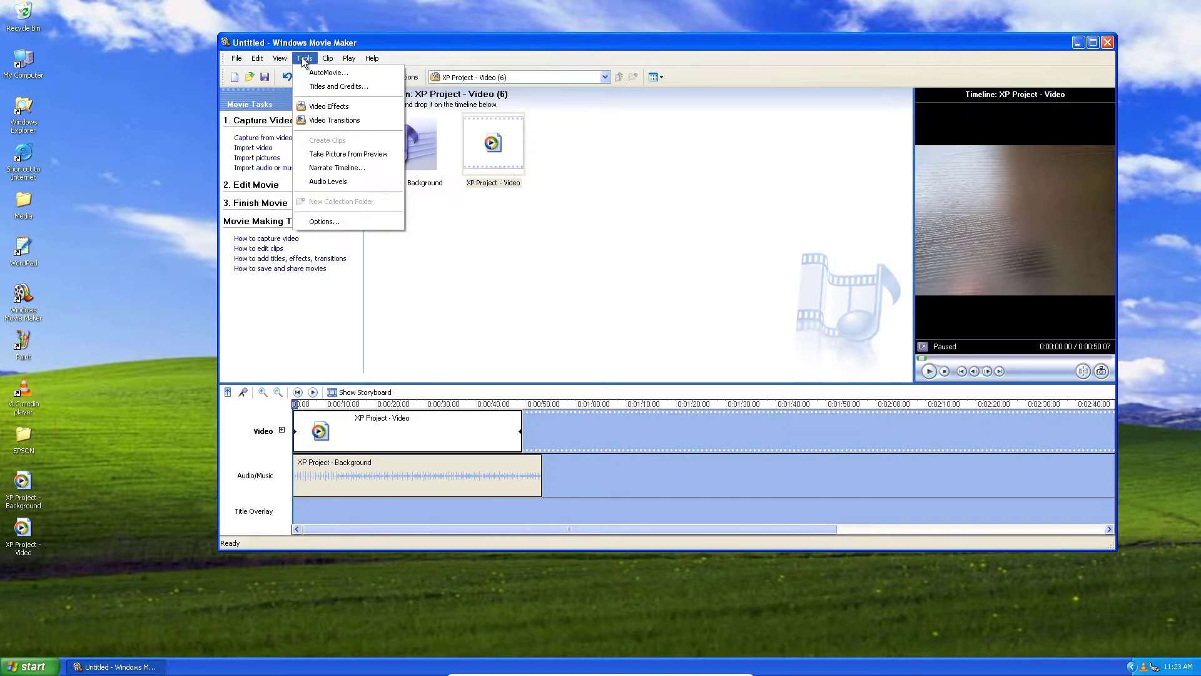
click(327, 181)
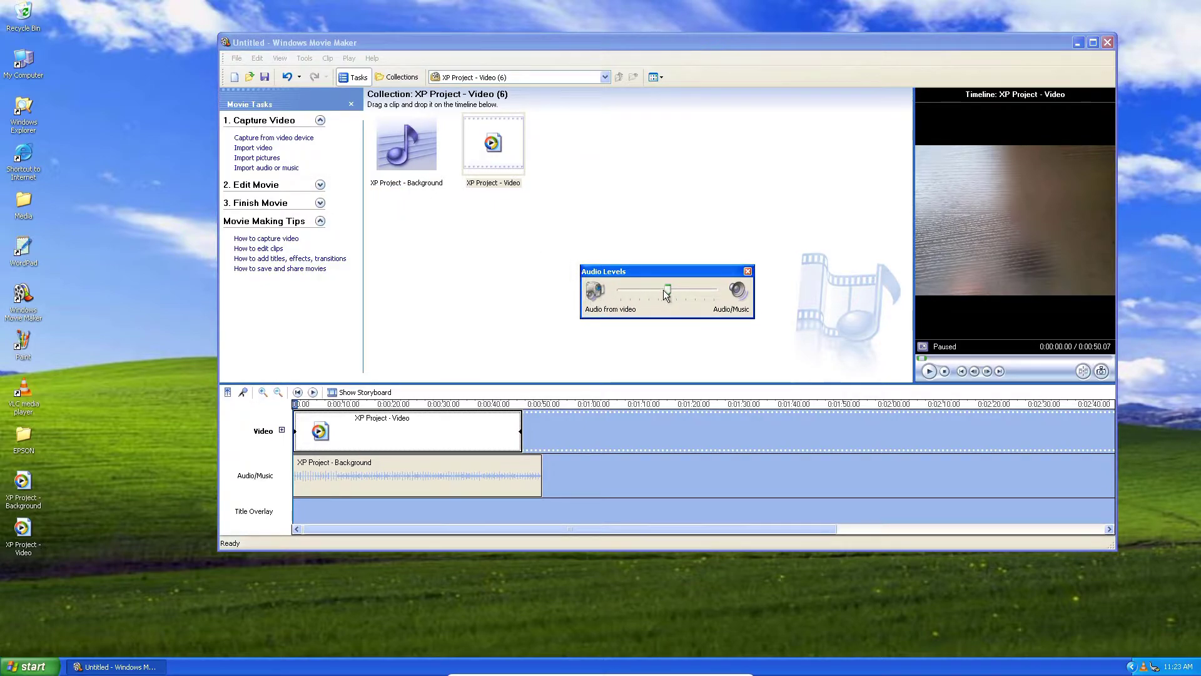
drag(665, 292, 708, 289)
click(747, 271)
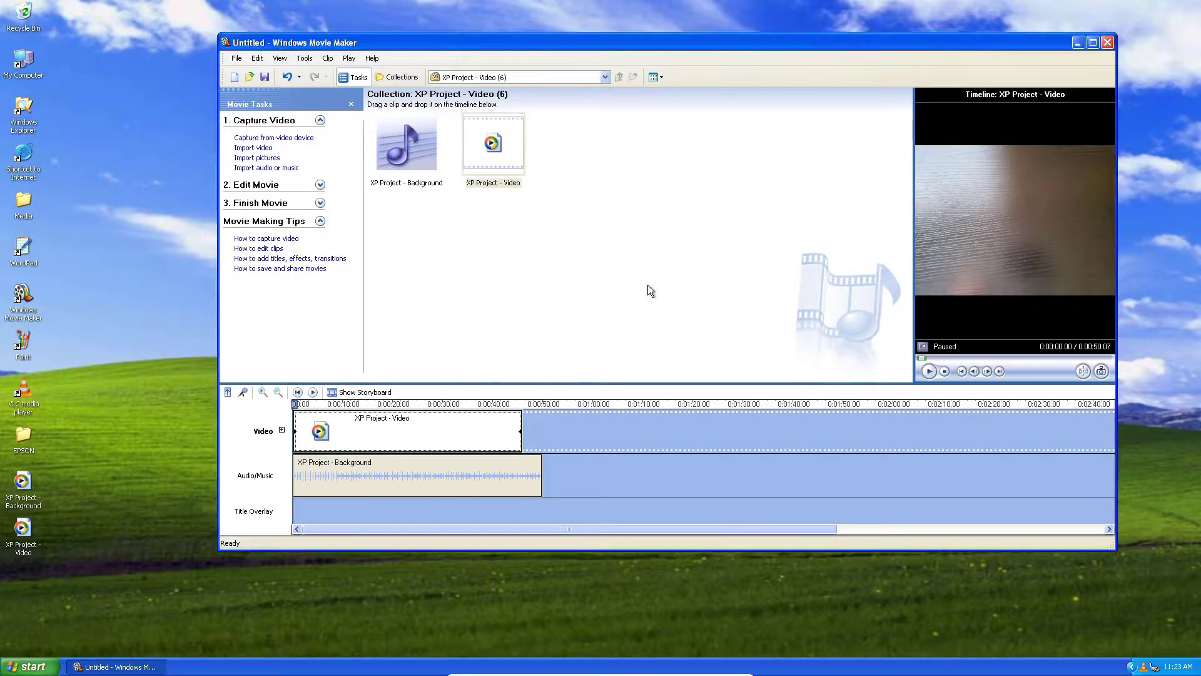
Preview the timeline, enlarge the preview monitor, and rewind to the movie's start
click(313, 393)
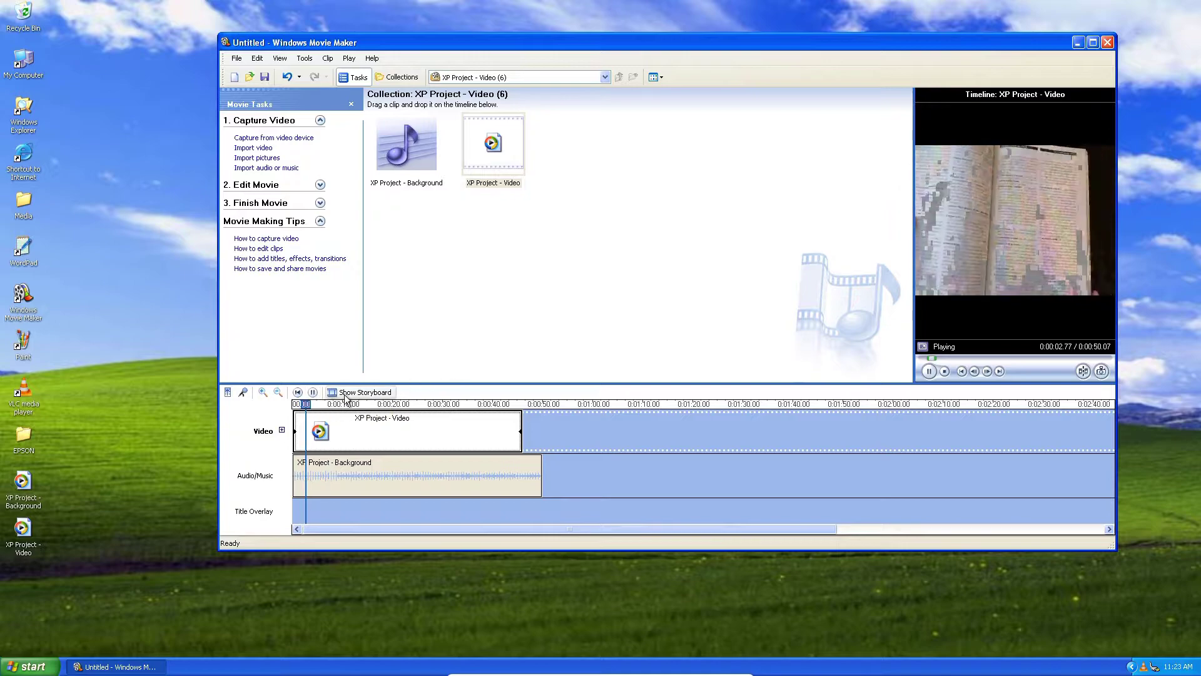
click(313, 393)
key(space)
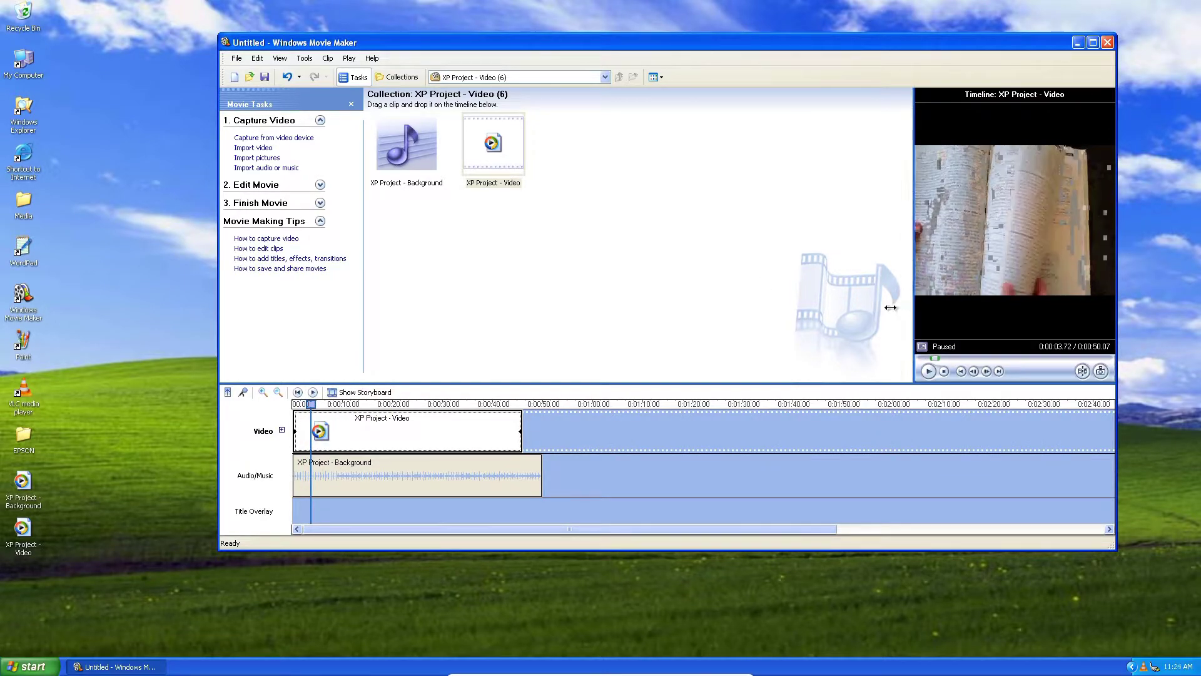
drag(913, 303, 793, 303)
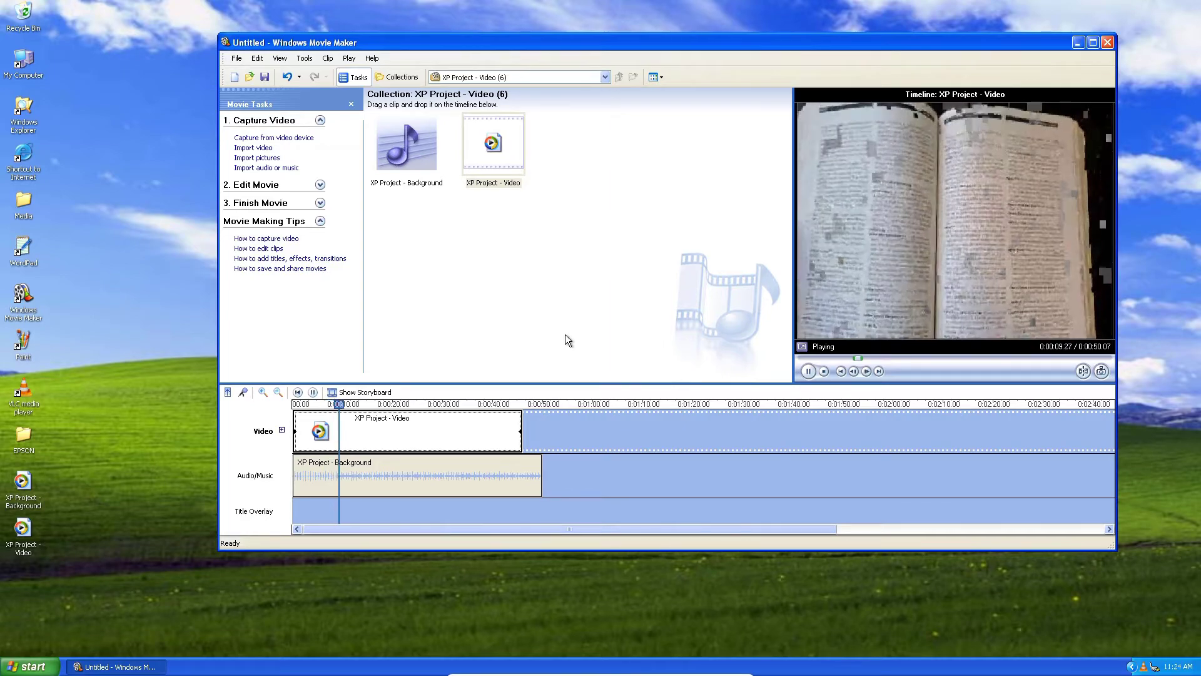
click(809, 371)
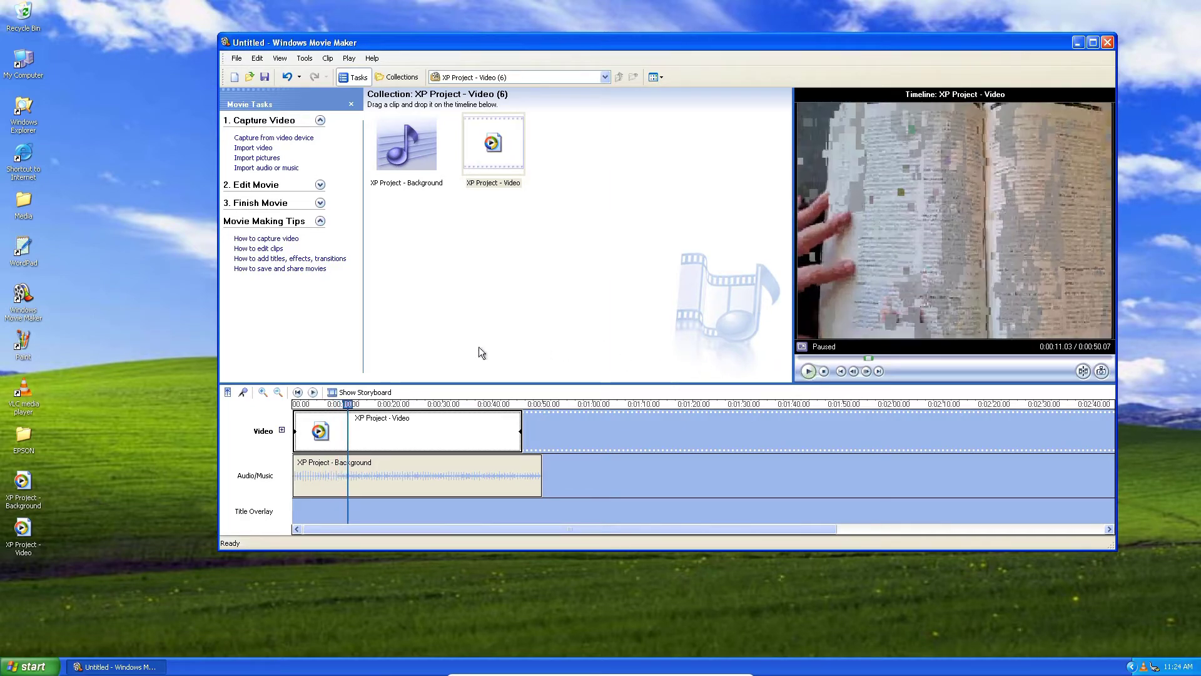
drag(346, 405, 284, 408)
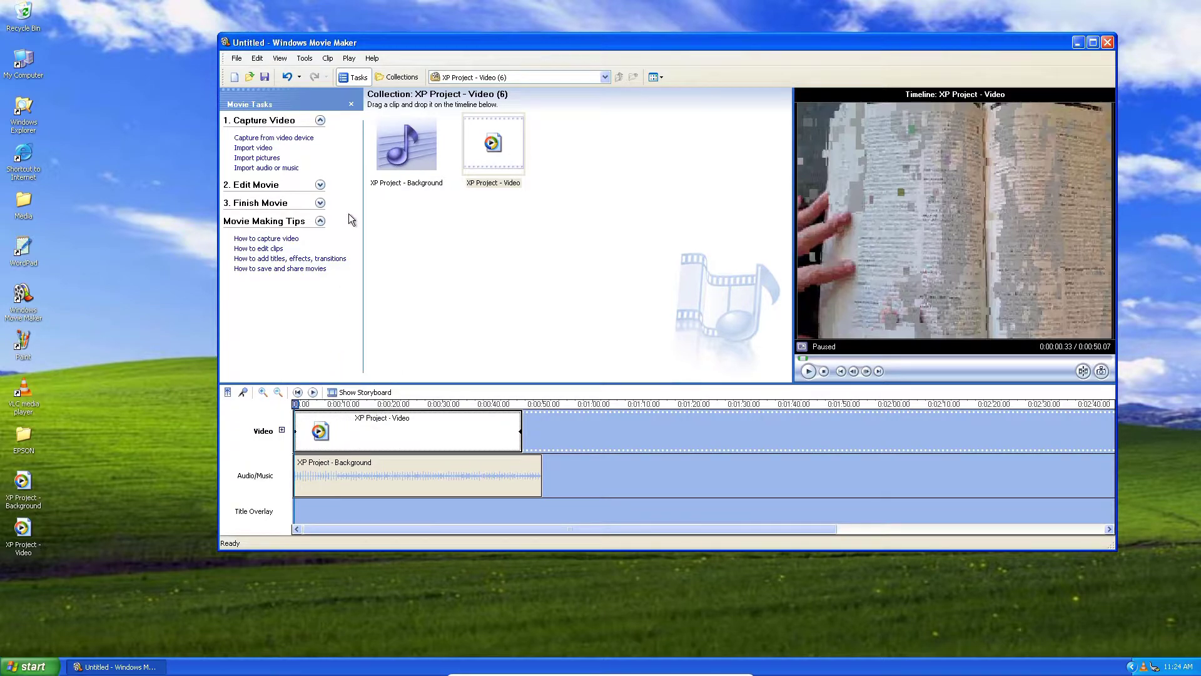
Record a timeline narration starting near 13 seconds, then end the frozen Movie Maker
click(438, 373)
click(305, 58)
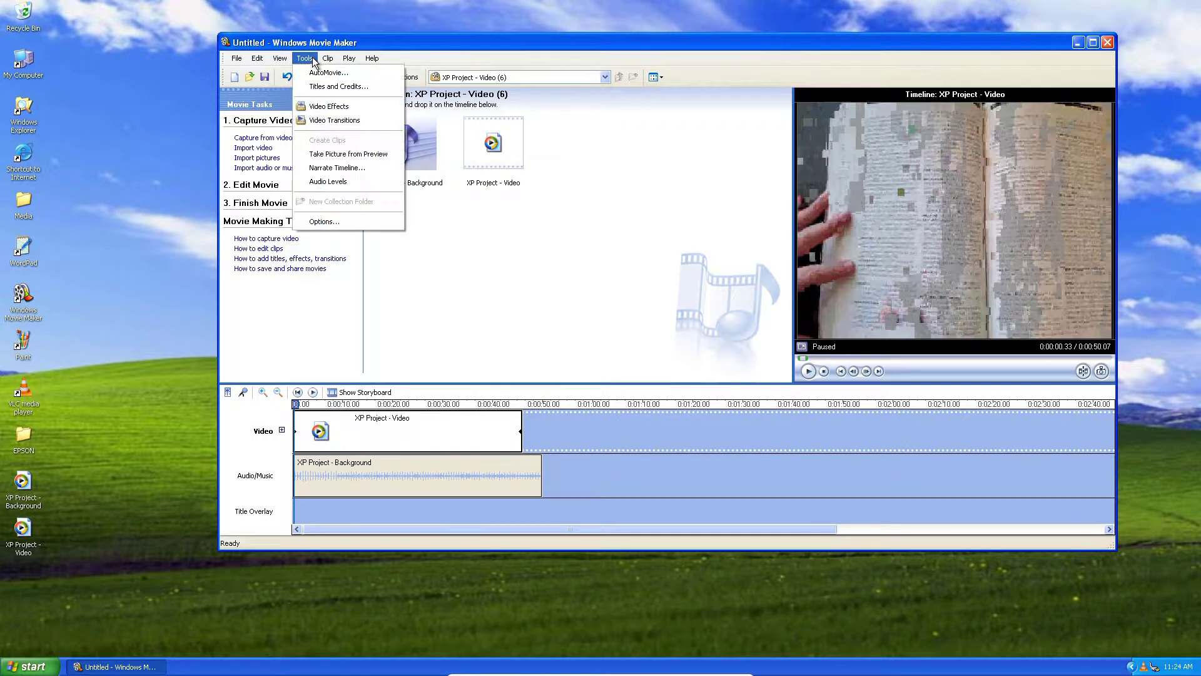
click(337, 167)
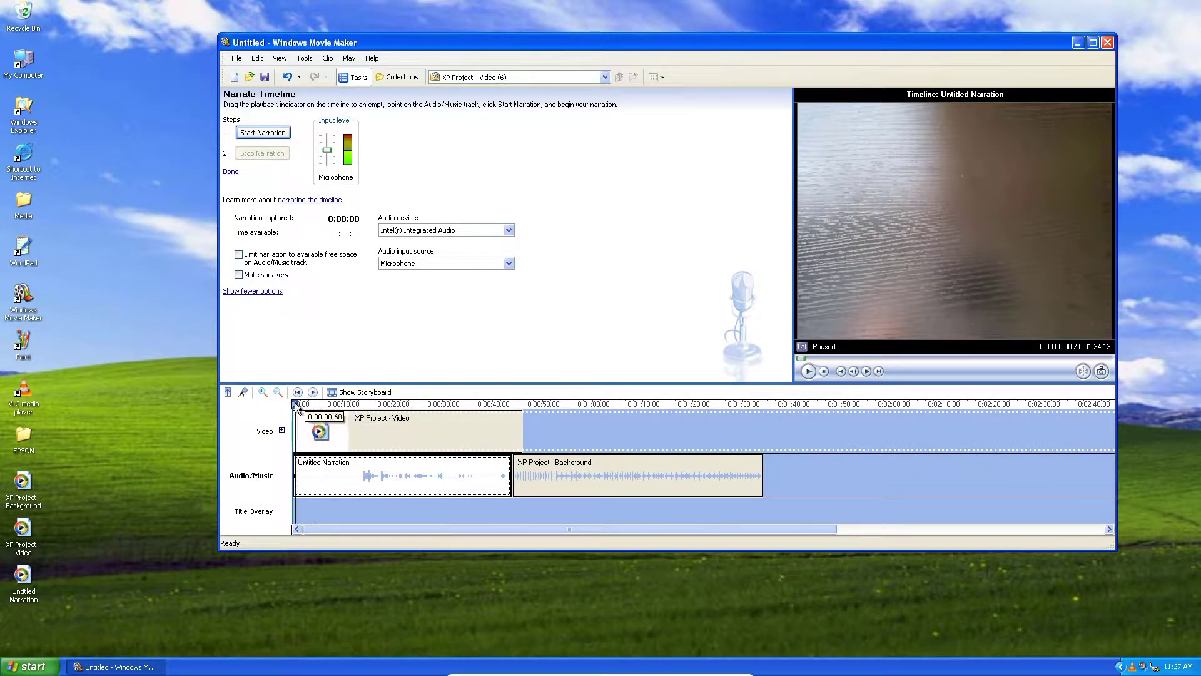
drag(297, 405, 358, 405)
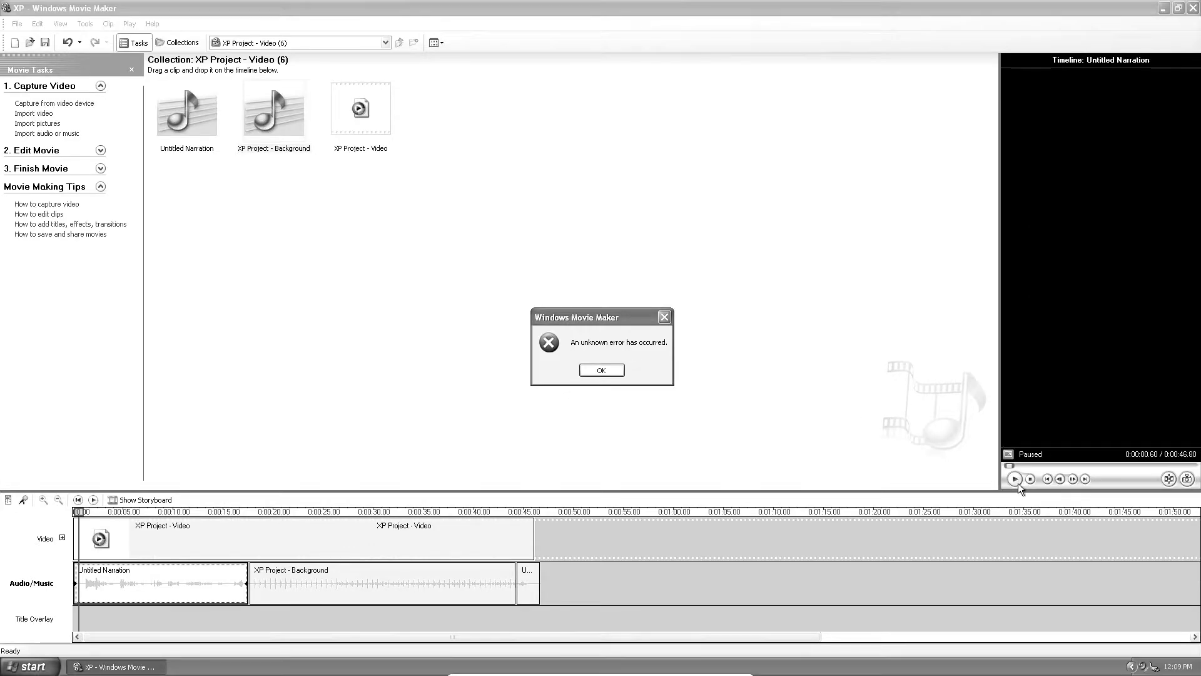
click(602, 372)
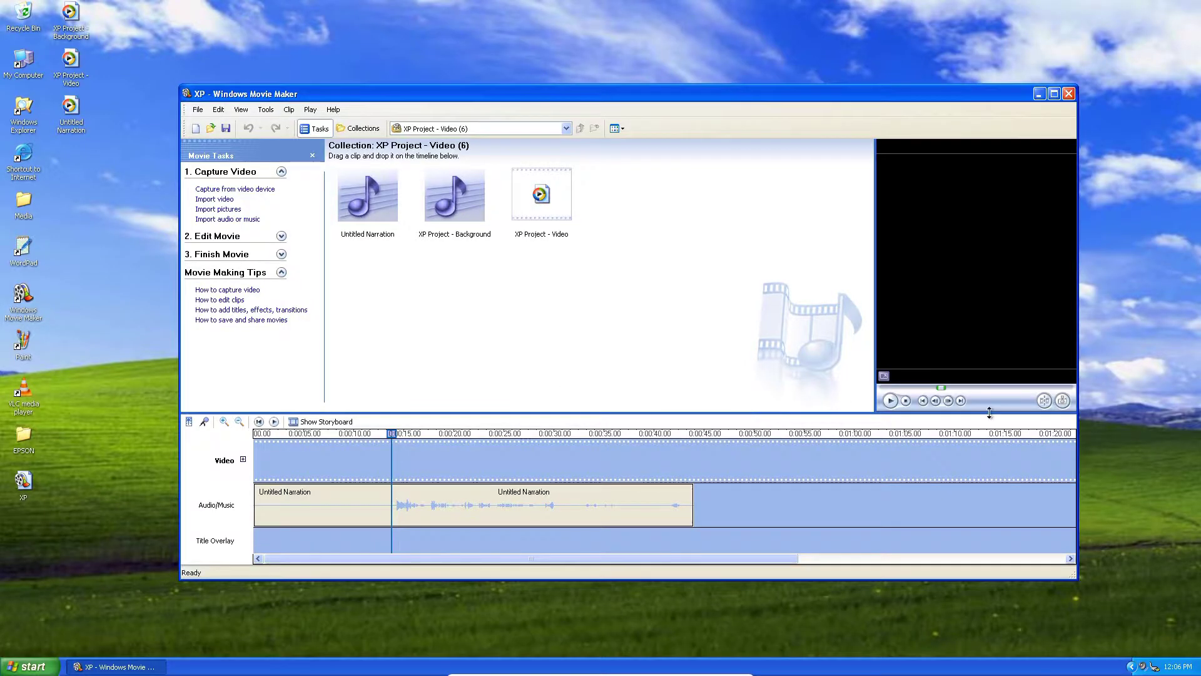
Preview the recorded narration, then put XP Project - Video back on the Video track
click(893, 400)
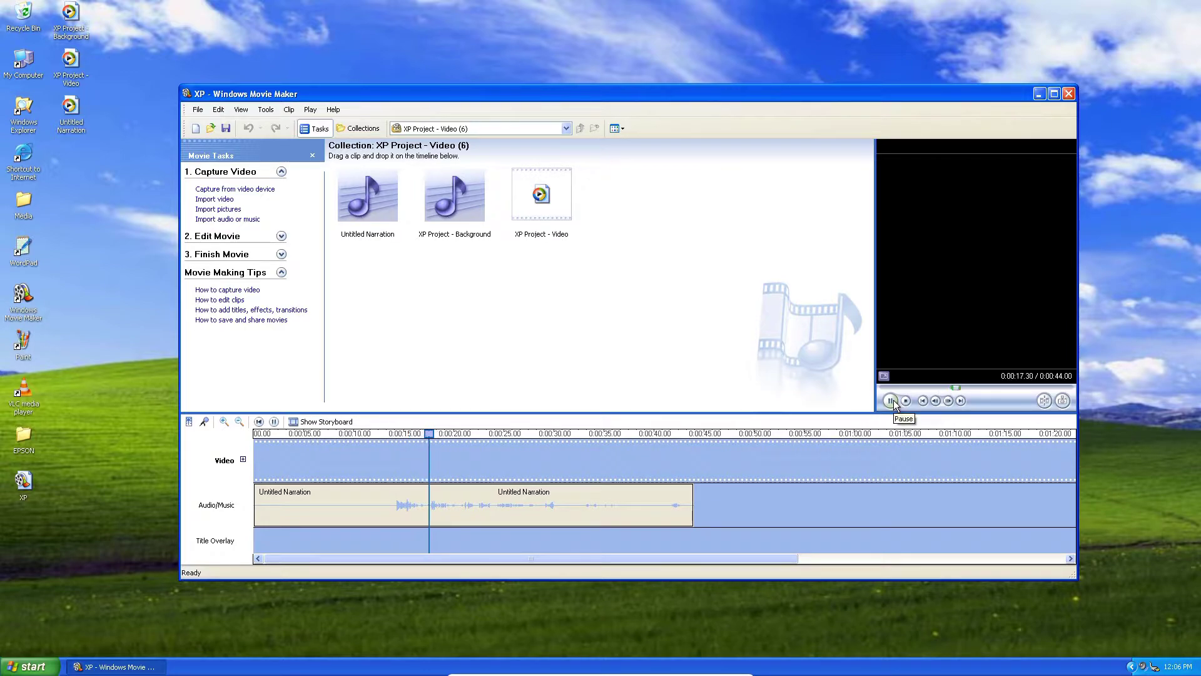
click(893, 399)
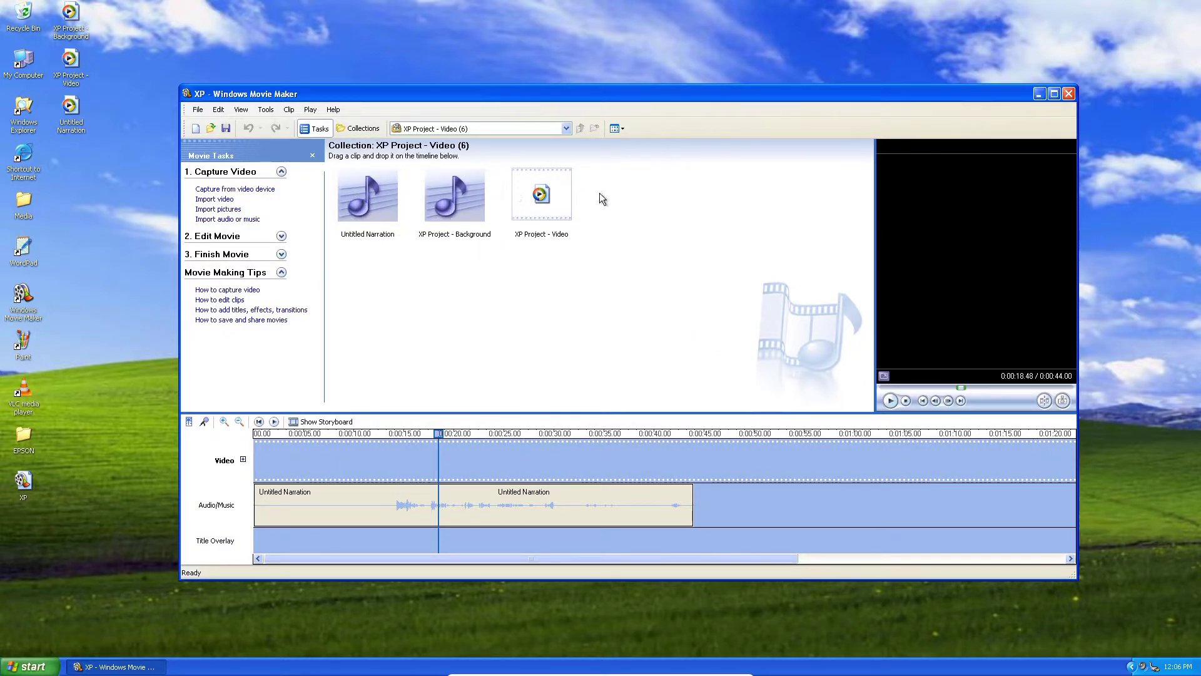
drag(541, 196, 378, 464)
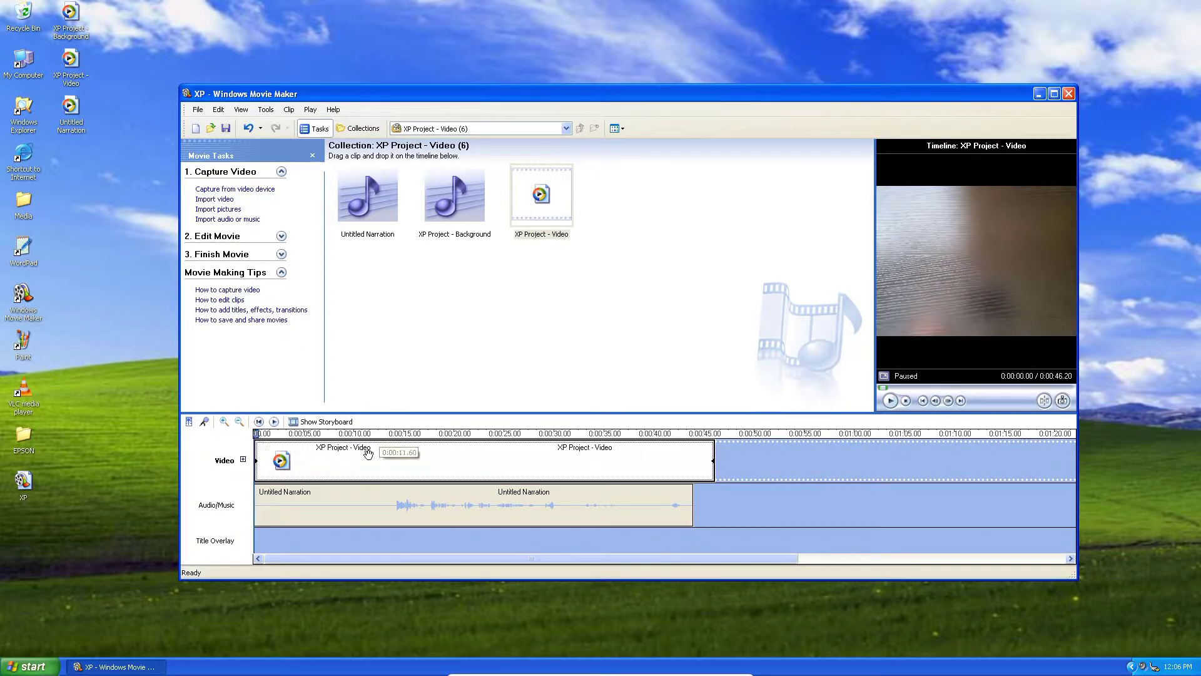
Check the Audio Levels balance and close it
click(265, 110)
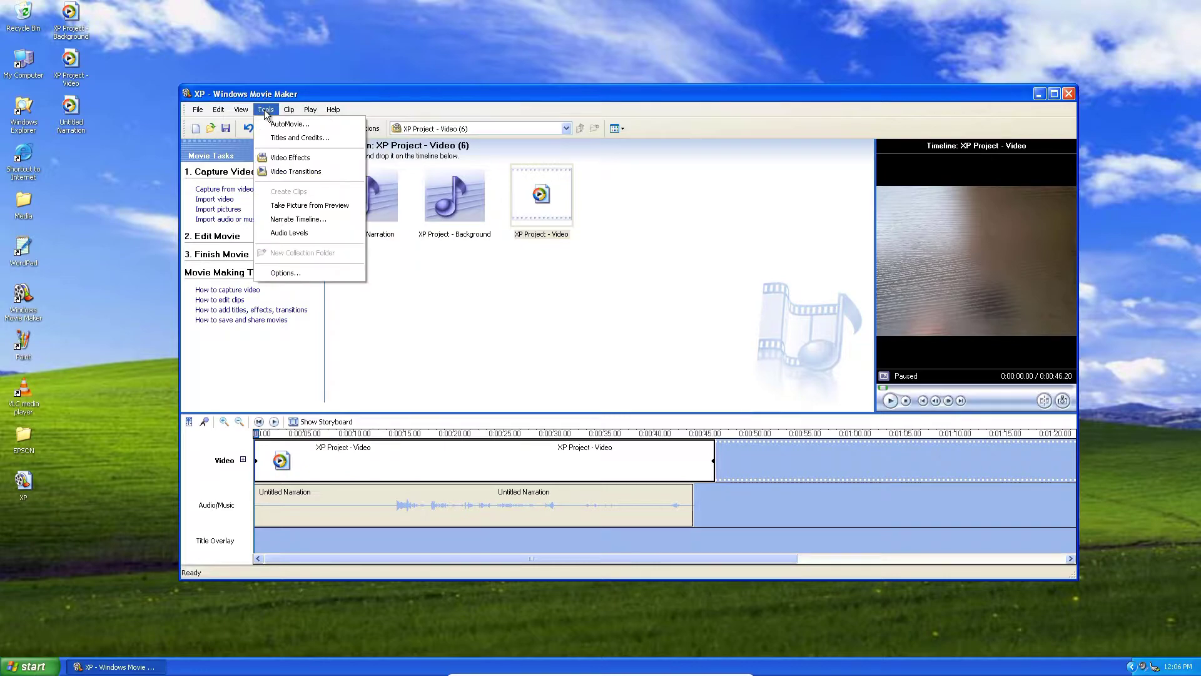
click(291, 232)
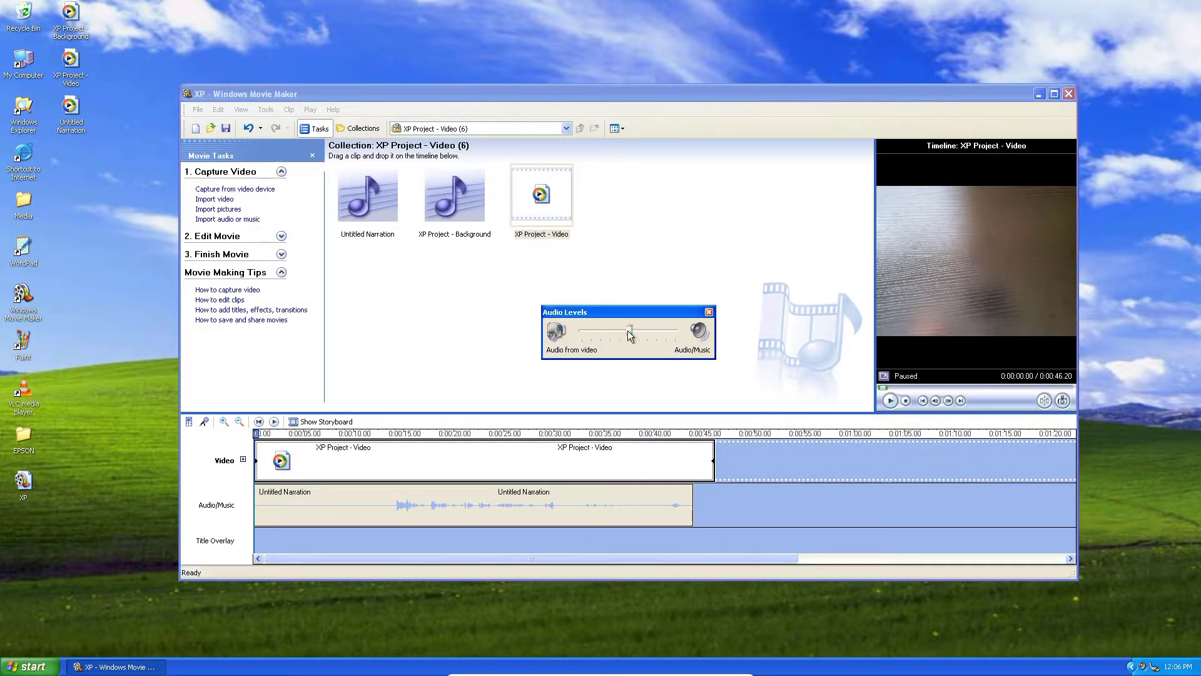
click(708, 312)
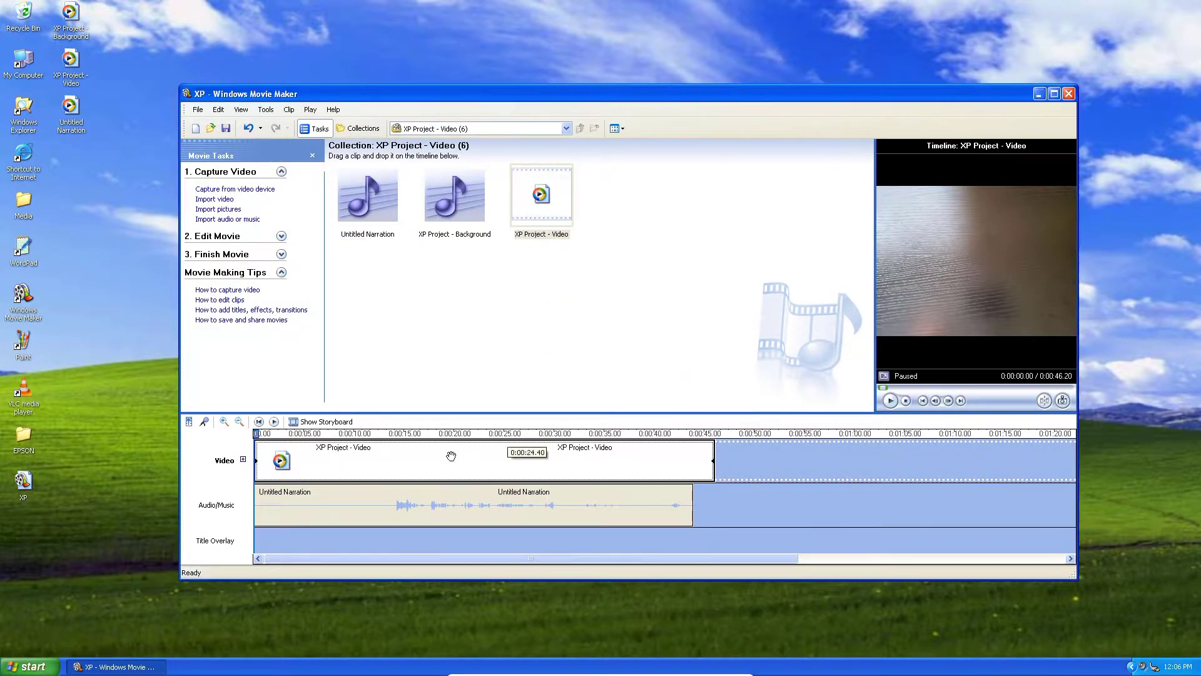
Trim the narration's silent opening and move the clip to the timeline start
click(344, 498)
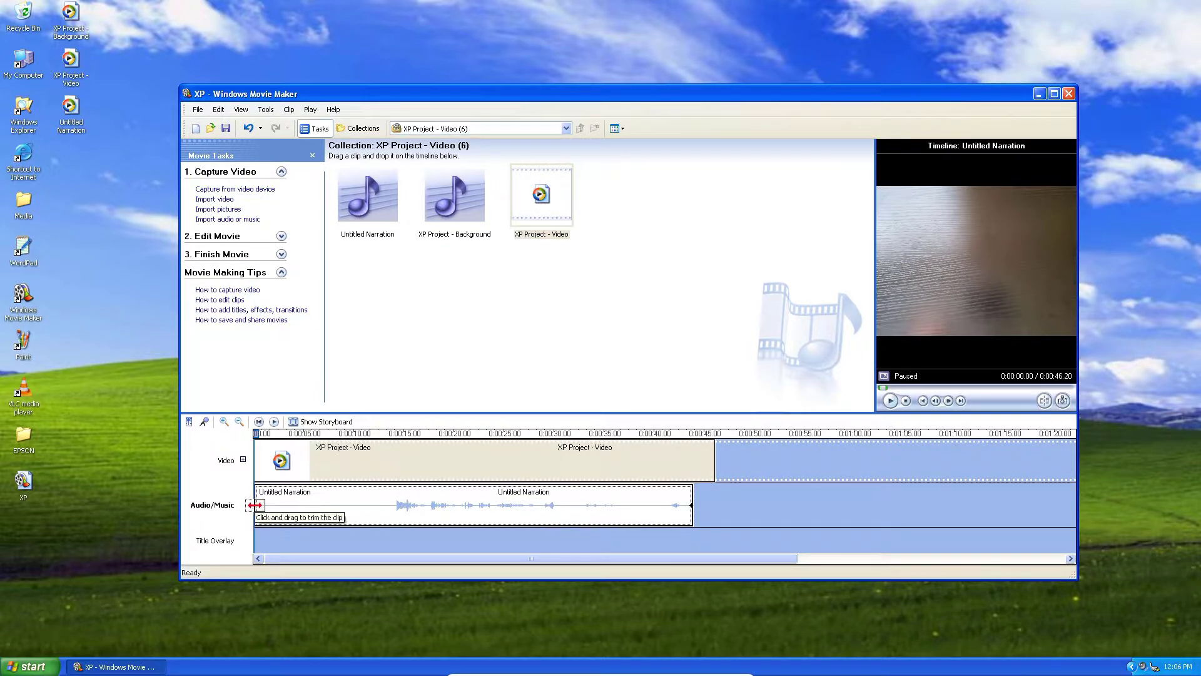
drag(257, 504, 385, 500)
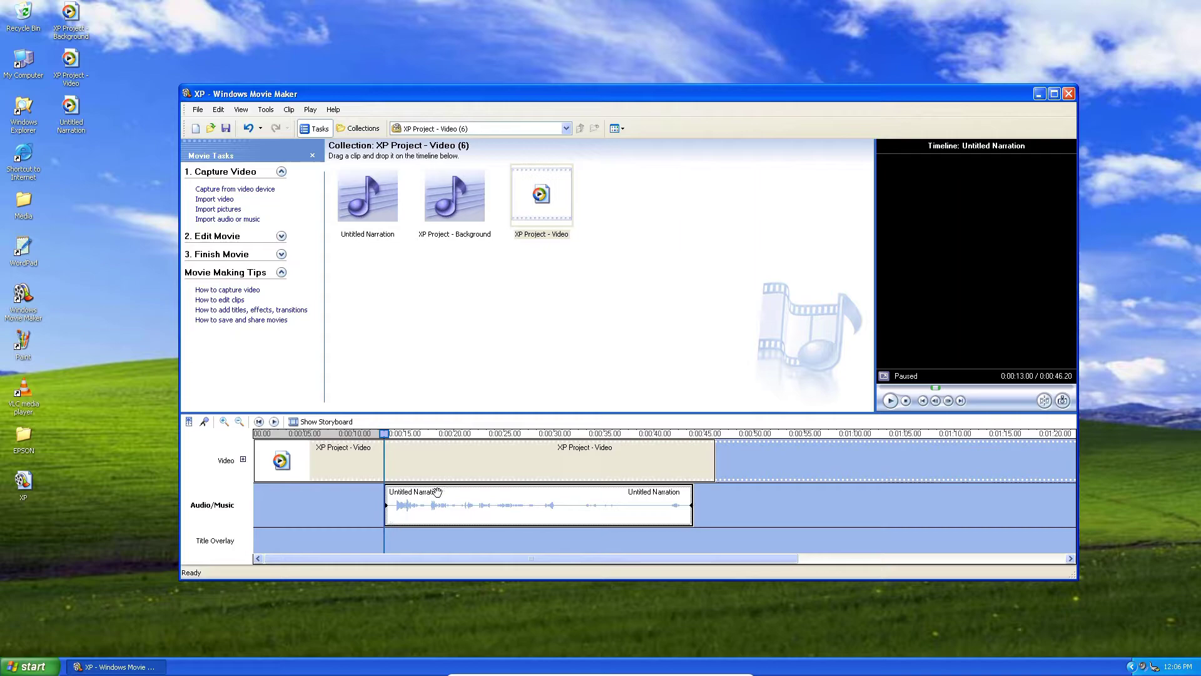
drag(308, 494, 307, 495)
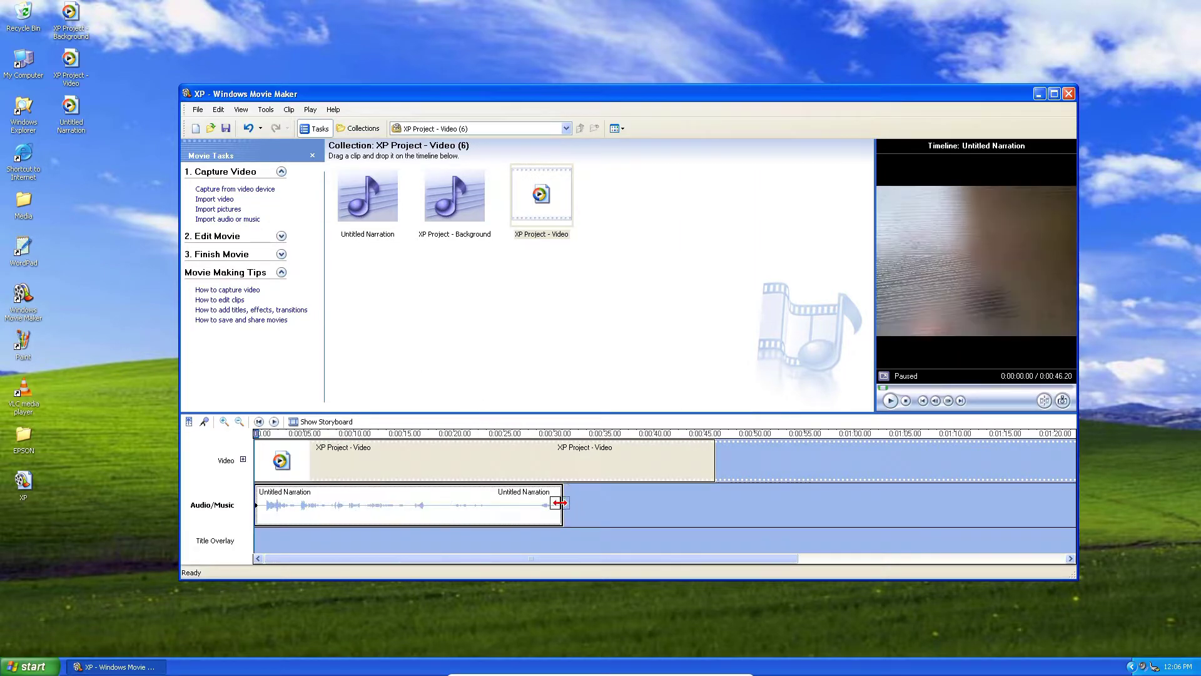
Preview from about 0:21.87, then set the playhead back to about 0:15.53
click(472, 449)
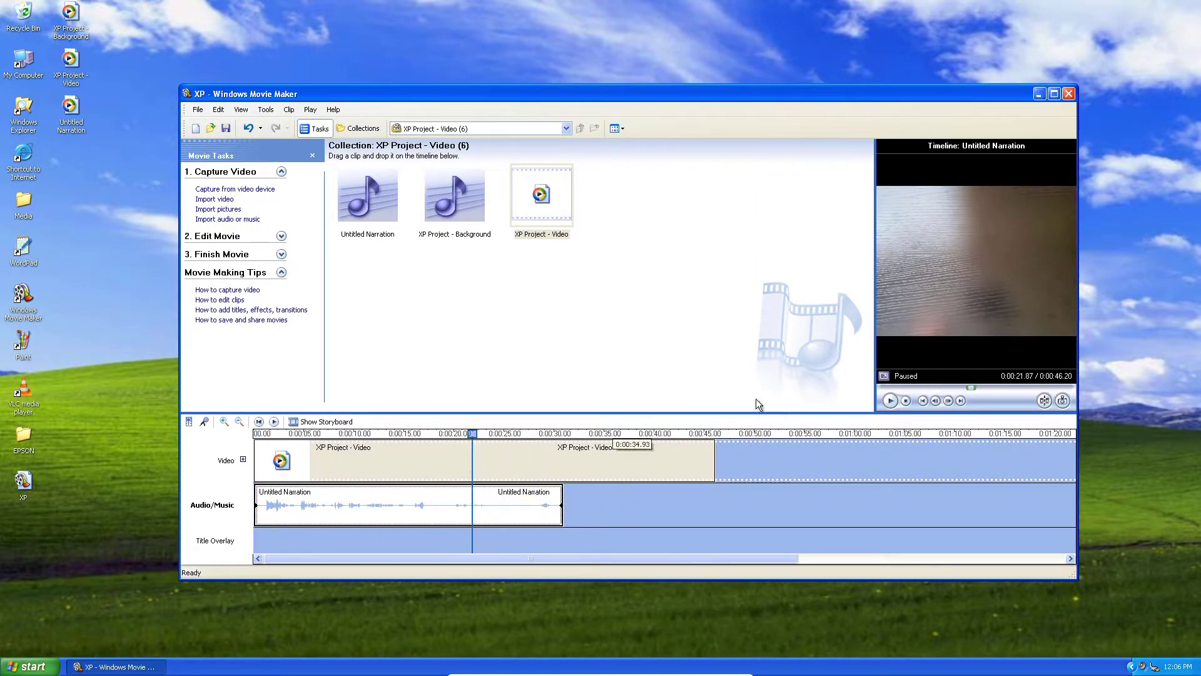
click(890, 401)
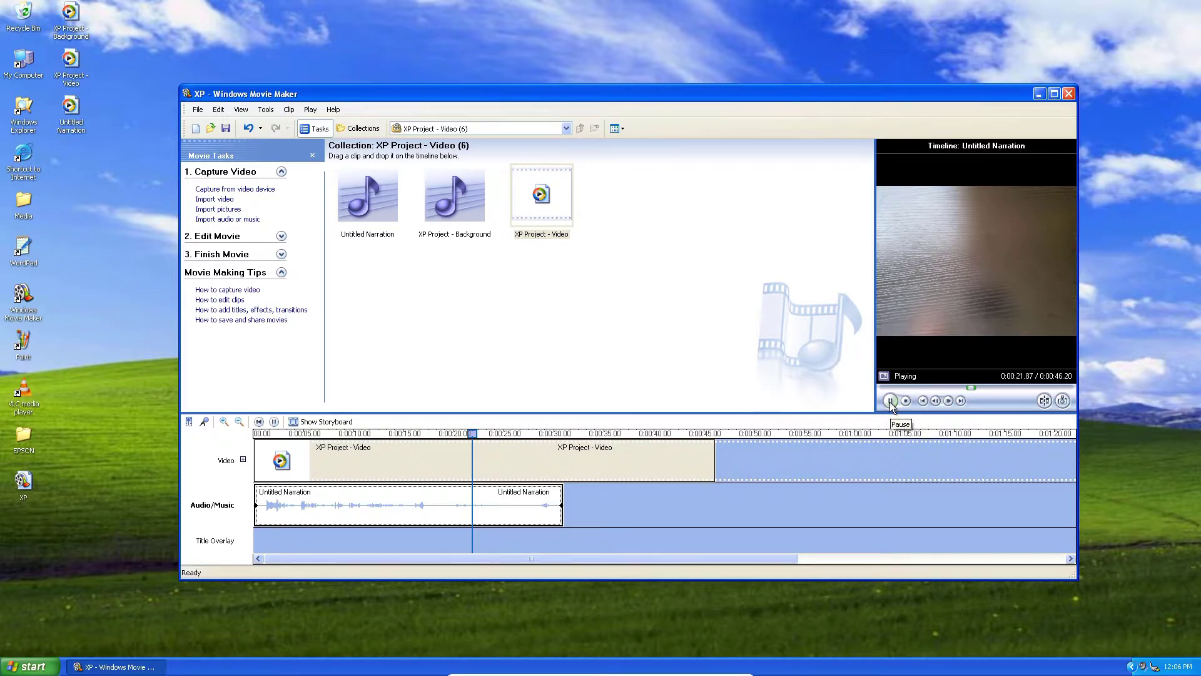
click(889, 401)
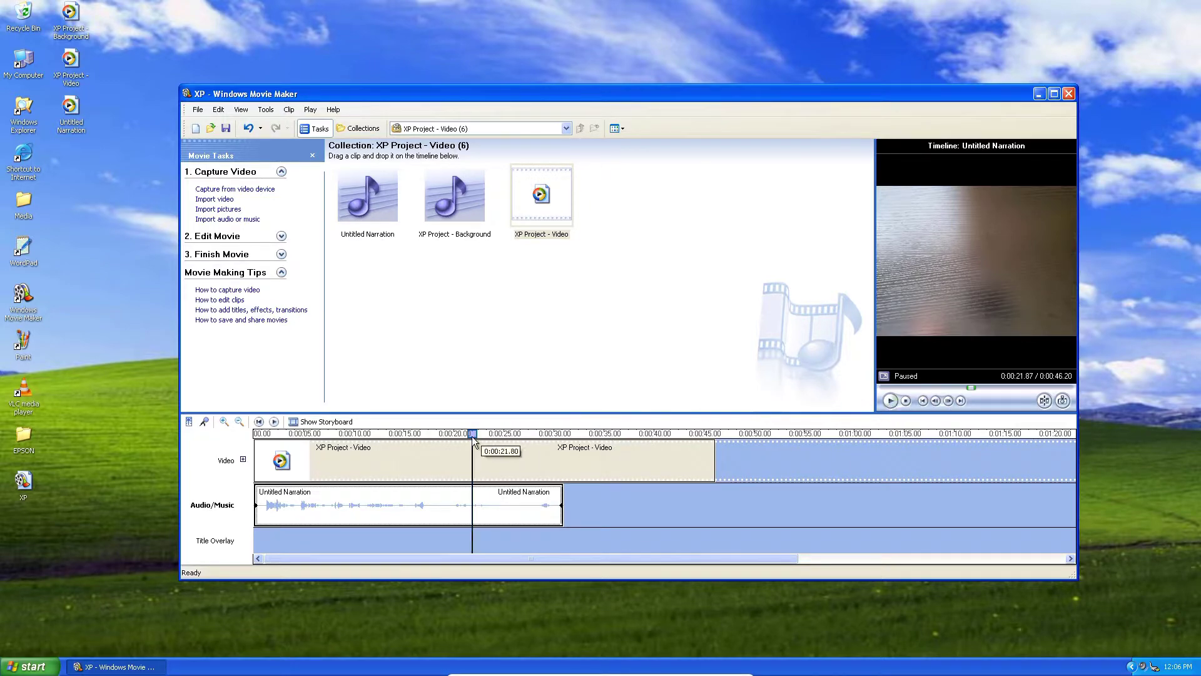
drag(474, 438, 409, 438)
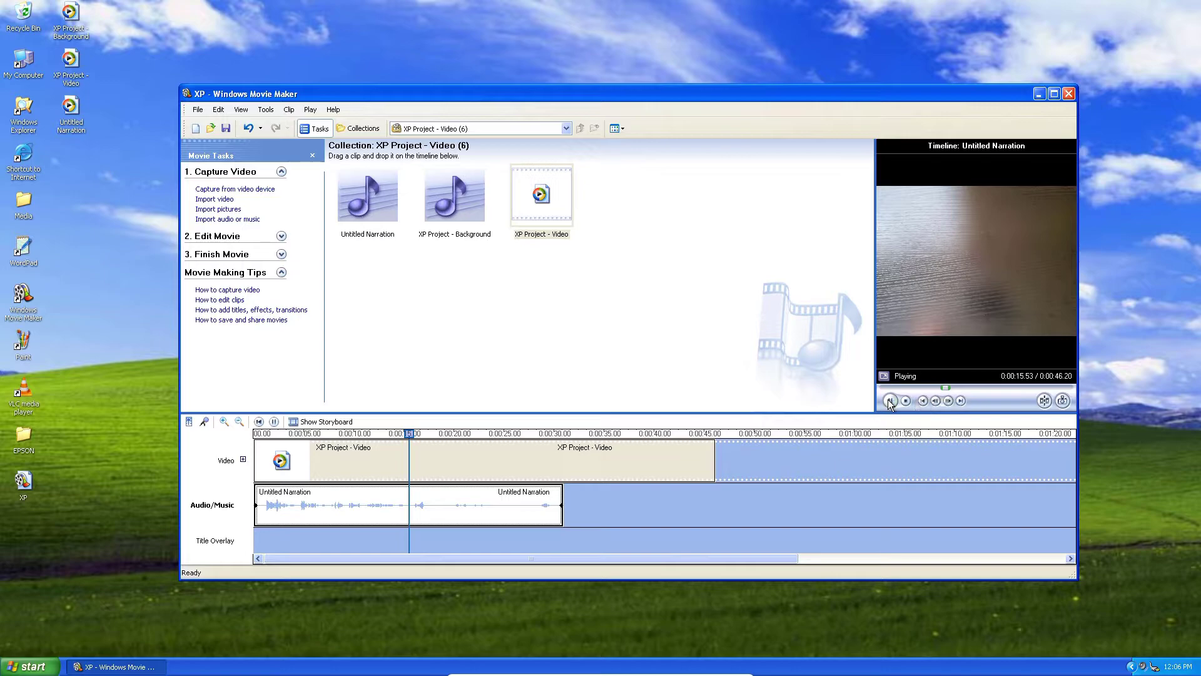
click(531, 458)
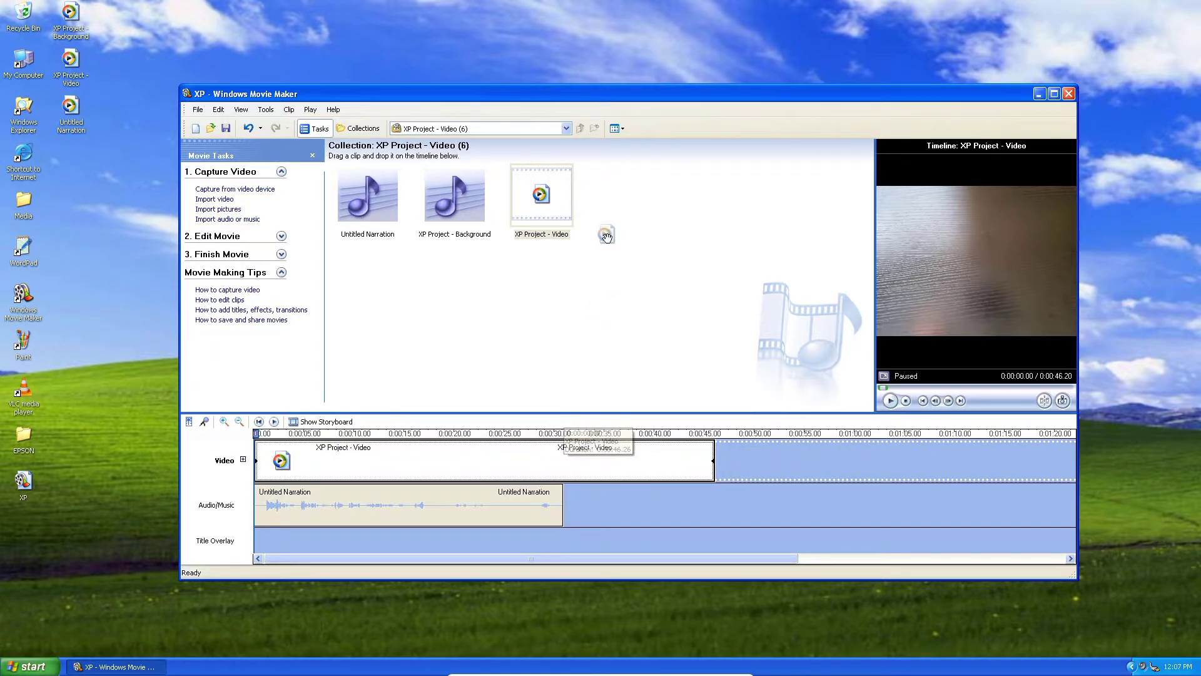
Delete the video clip from the timeline and position the playhead around 0:15–0:20
right_click(497, 461)
click(526, 499)
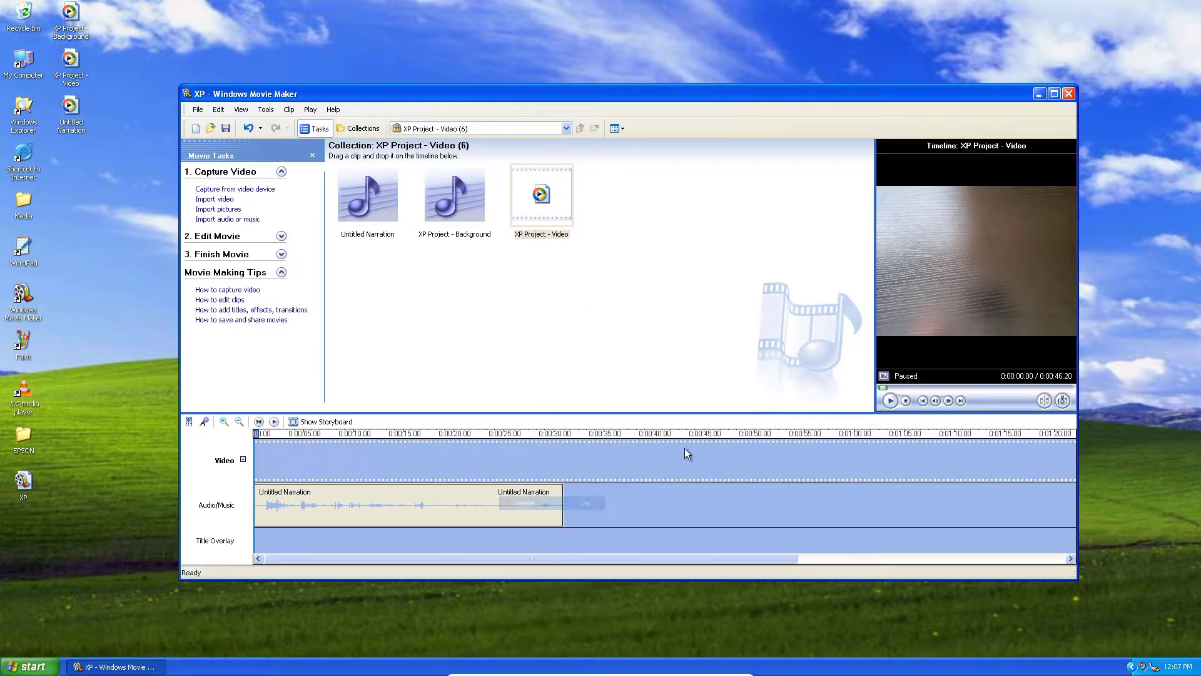
click(408, 453)
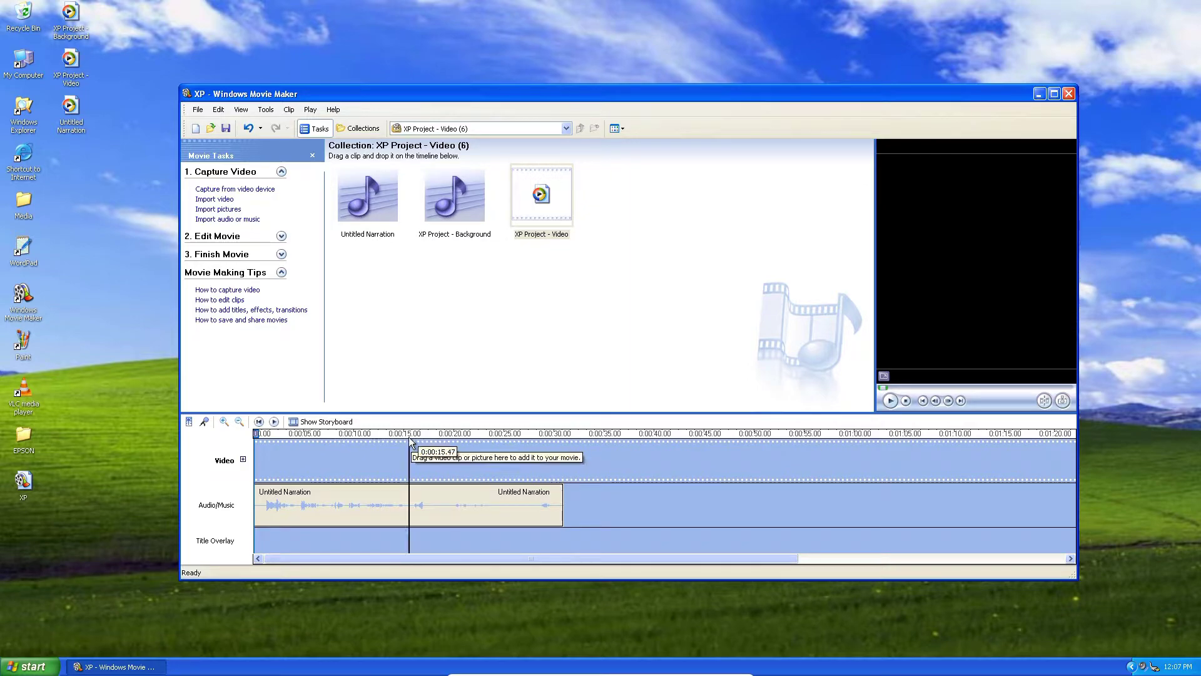
click(891, 400)
drag(437, 438, 868, 438)
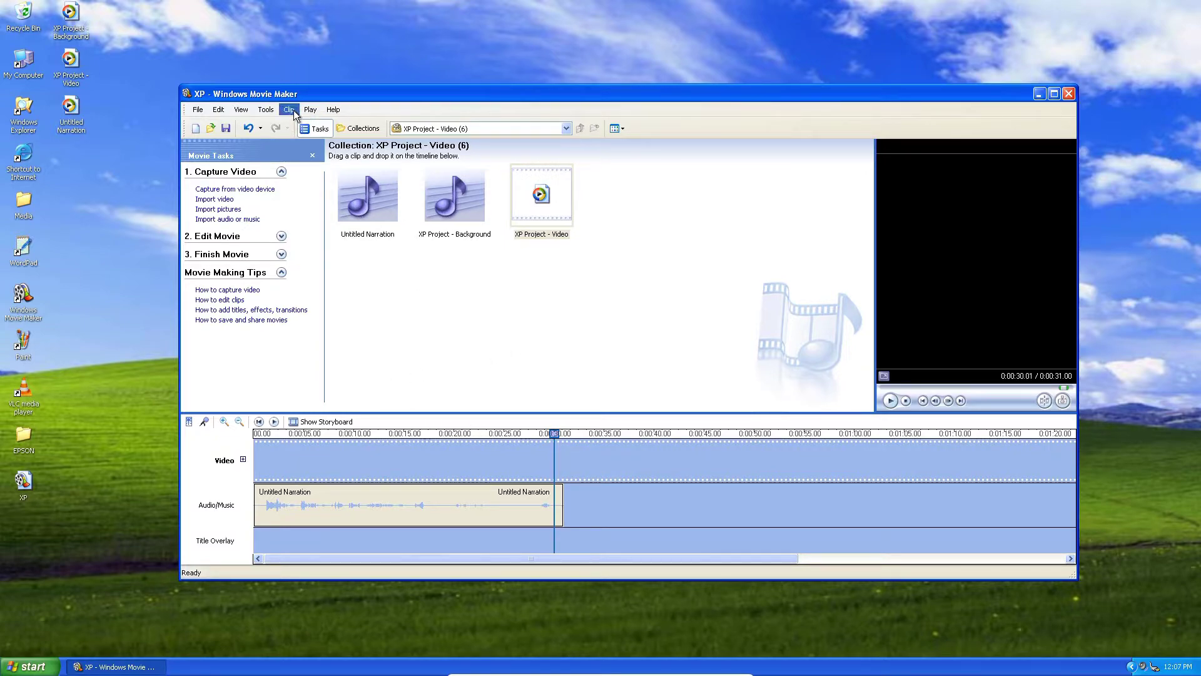
Split the narration clip at 0:17.67
click(310, 109)
drag(553, 434, 427, 434)
click(266, 109)
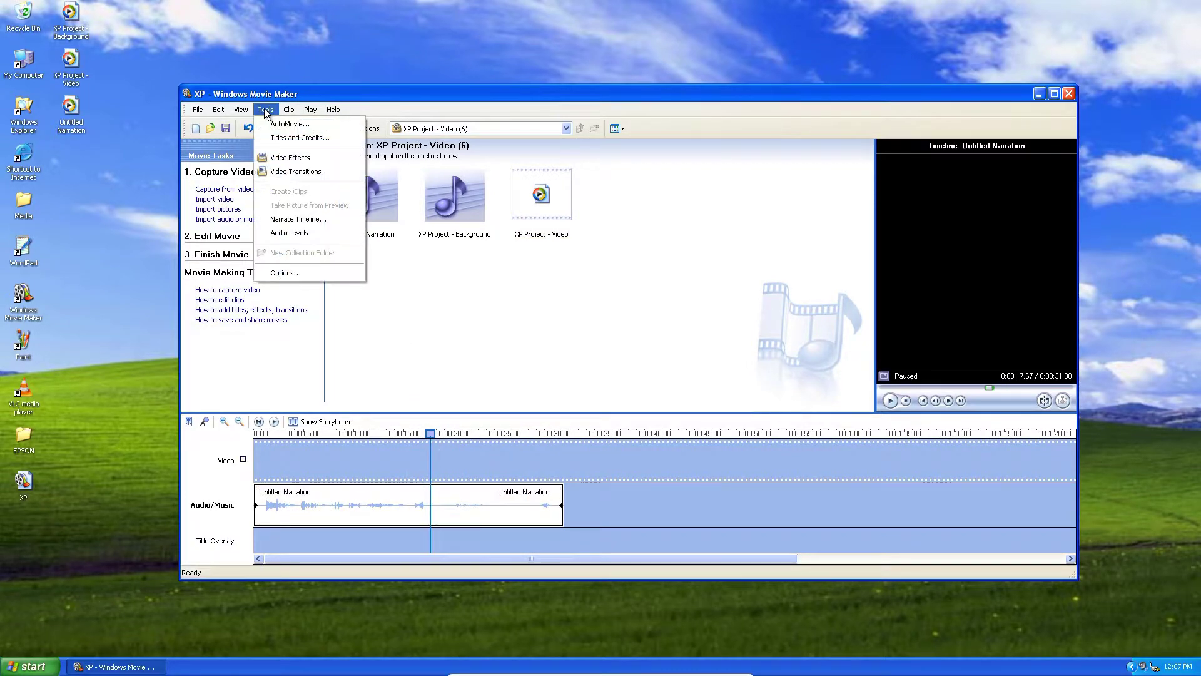
mouse_move(289, 110)
mouse_move(302, 154)
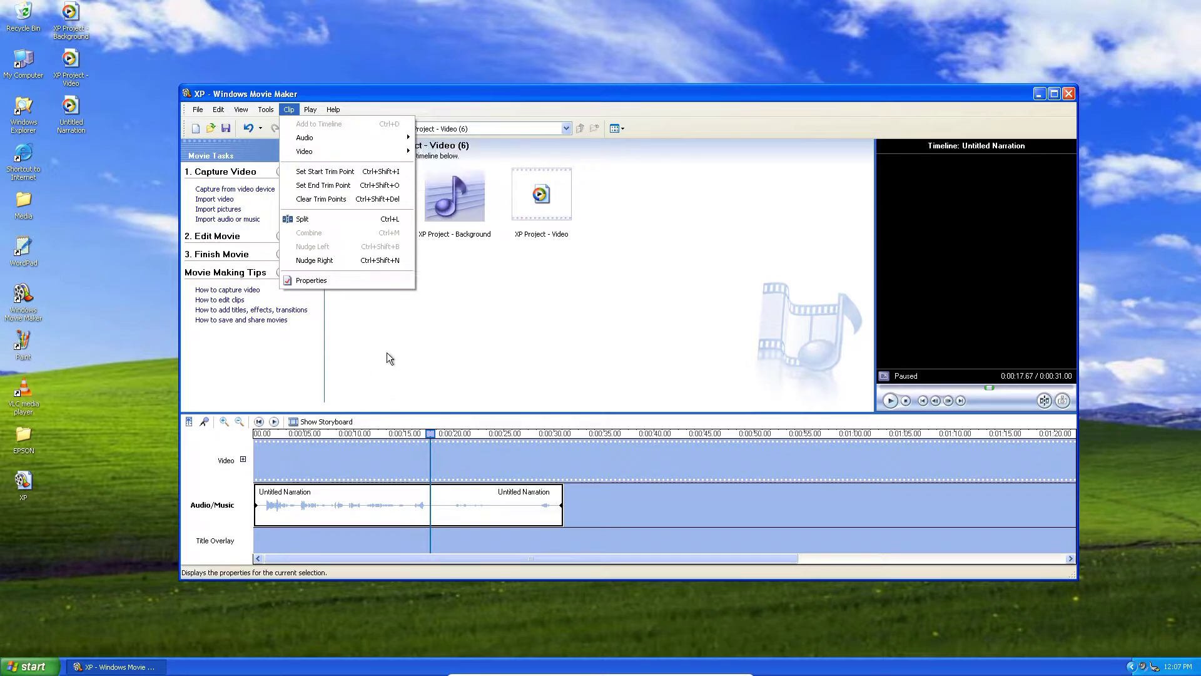
click(318, 222)
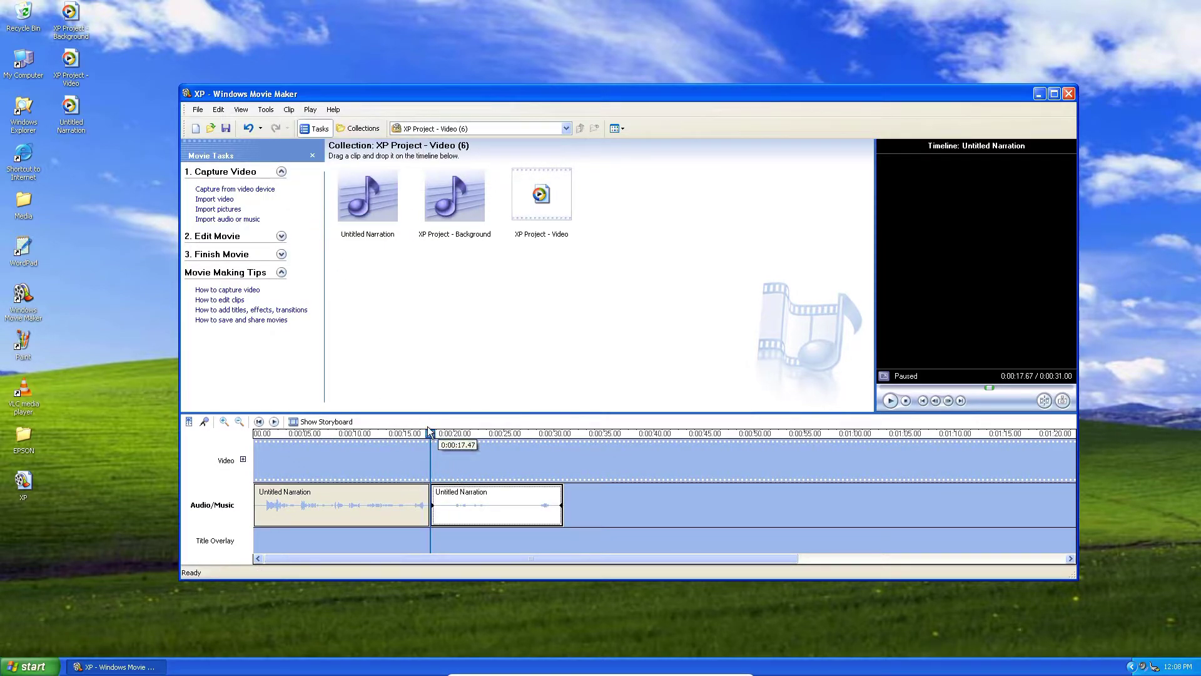
Split the narration again at 0:28.53
drag(431, 433, 539, 436)
click(306, 111)
mouse_move(288, 111)
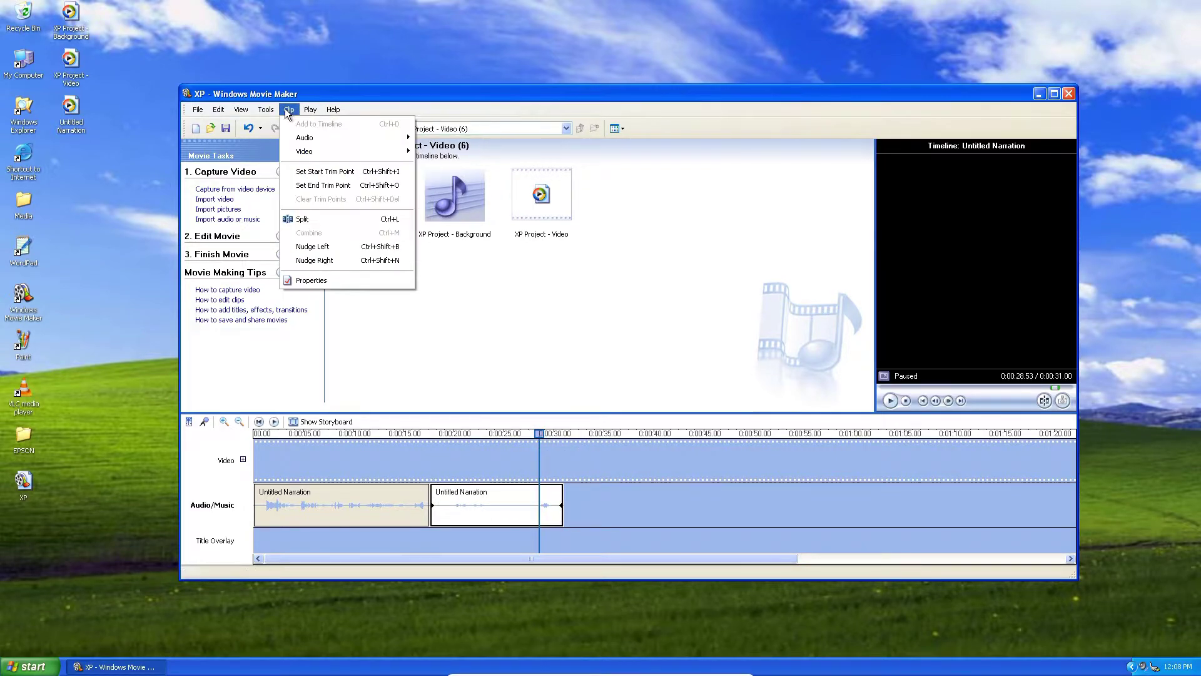
click(306, 219)
Delete the middle narration piece and add XP Project - Background after the narration
click(472, 487)
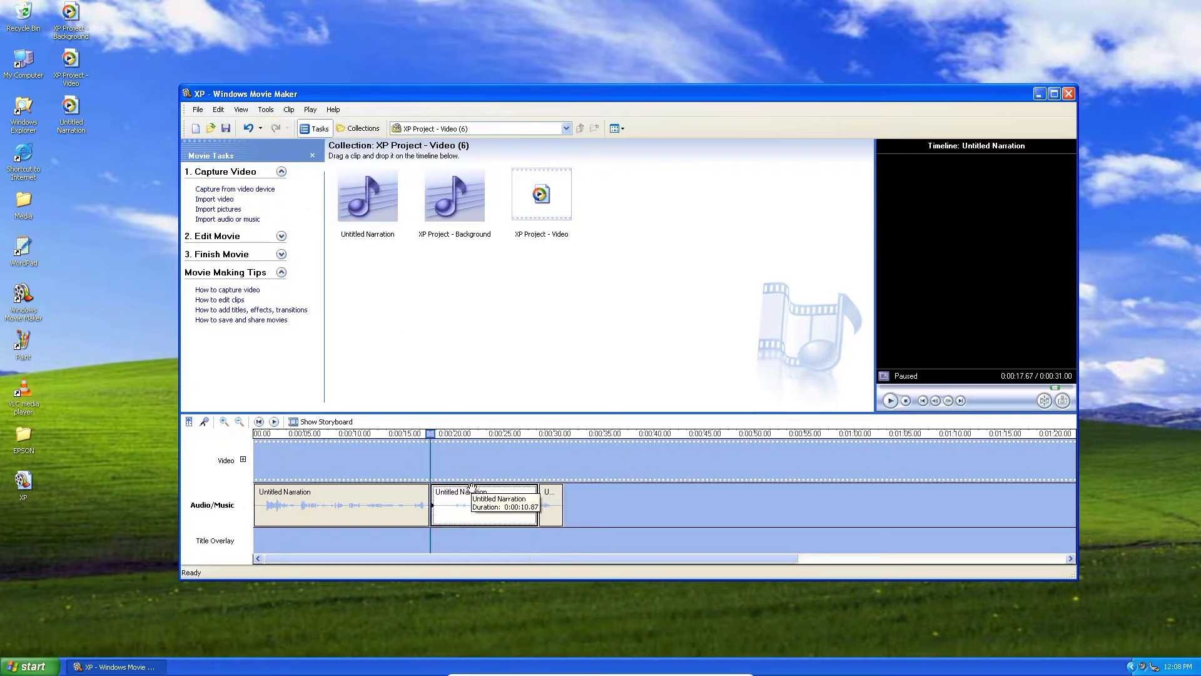
key(Delete)
click(545, 494)
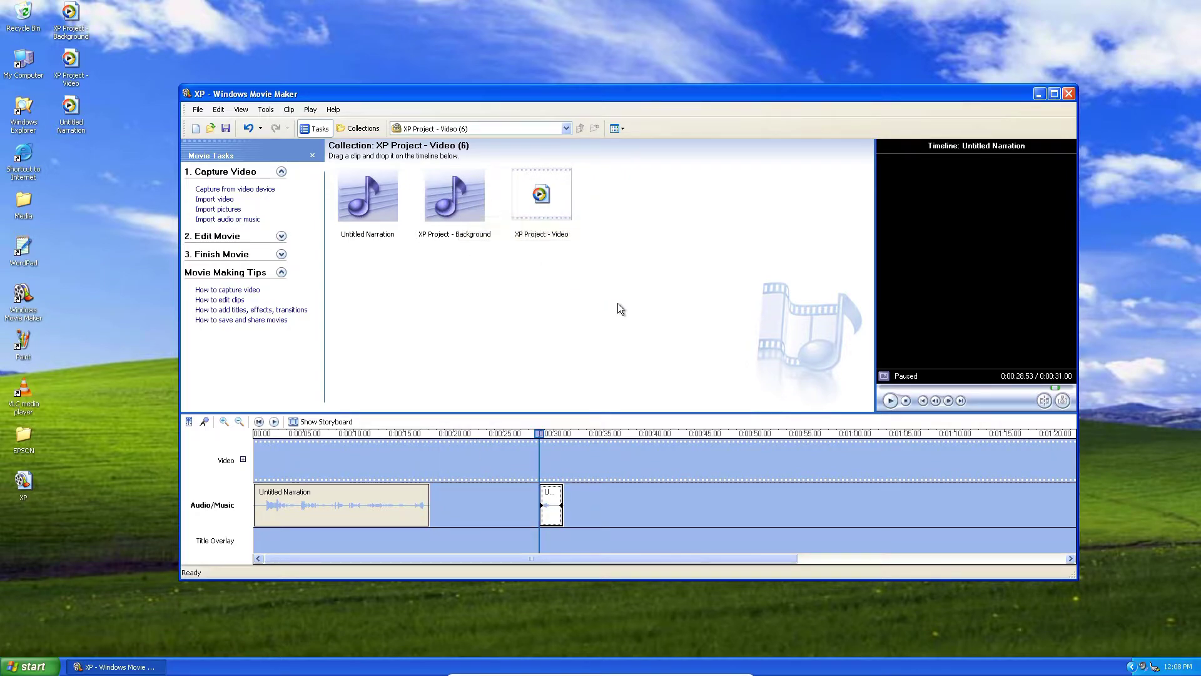
drag(454, 198, 644, 499)
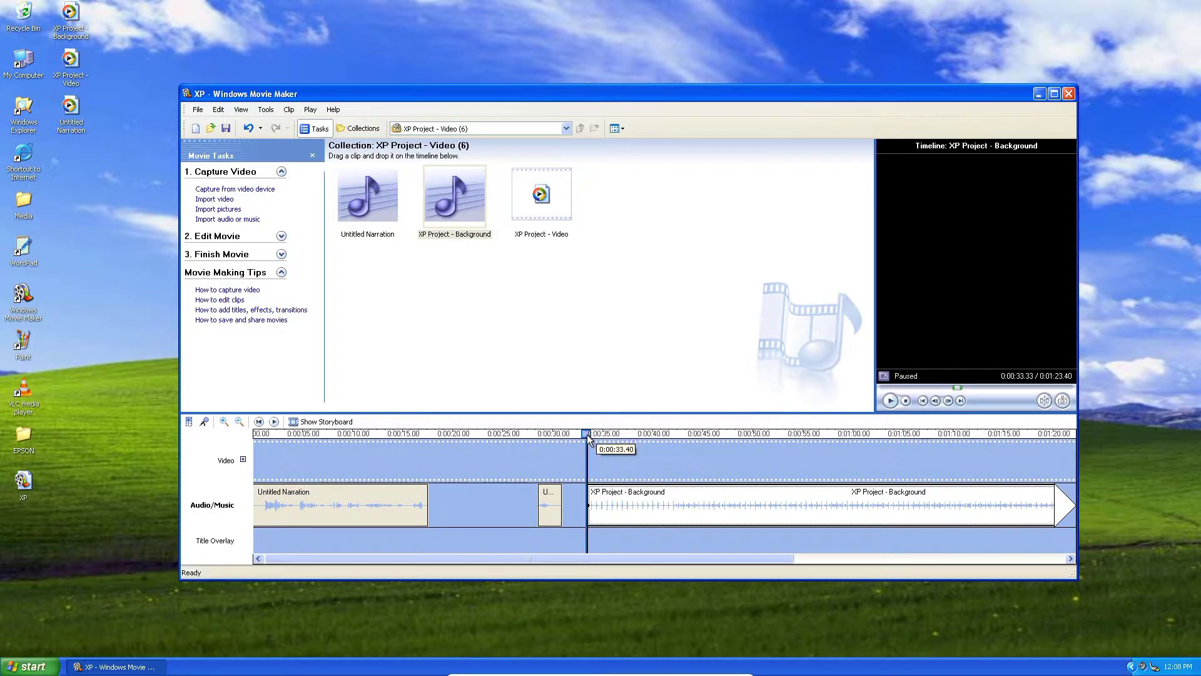
Split the background music at about 0:45 and slide its first piece left
drag(588, 439, 701, 438)
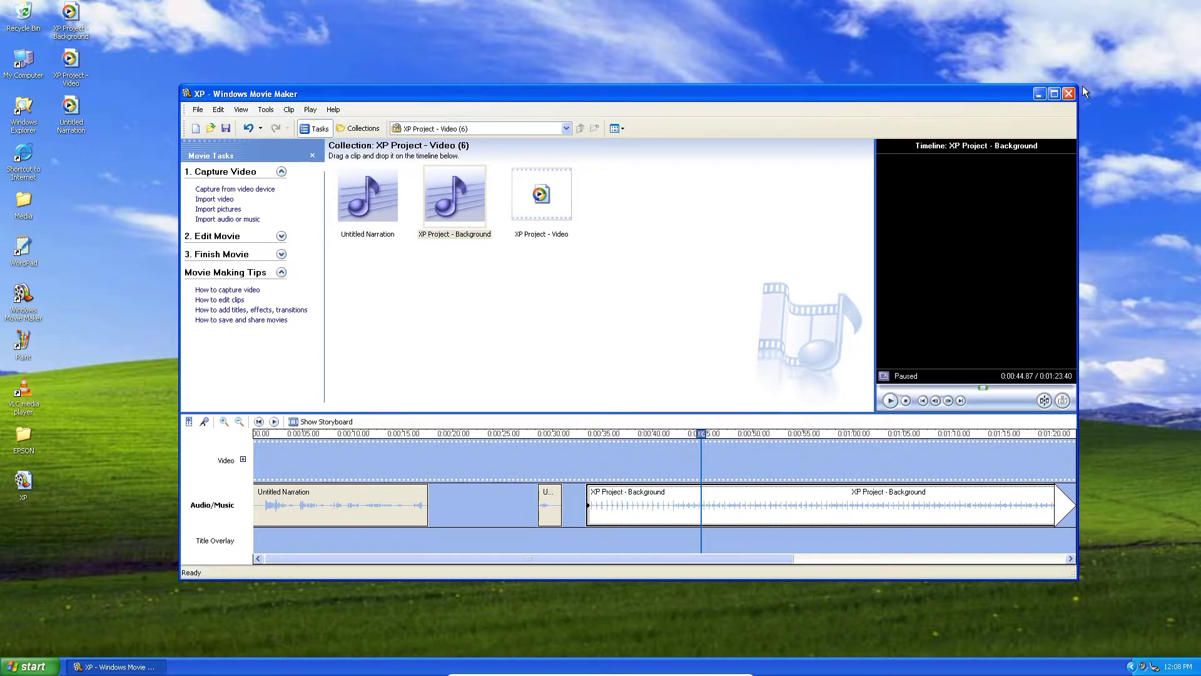
click(1053, 93)
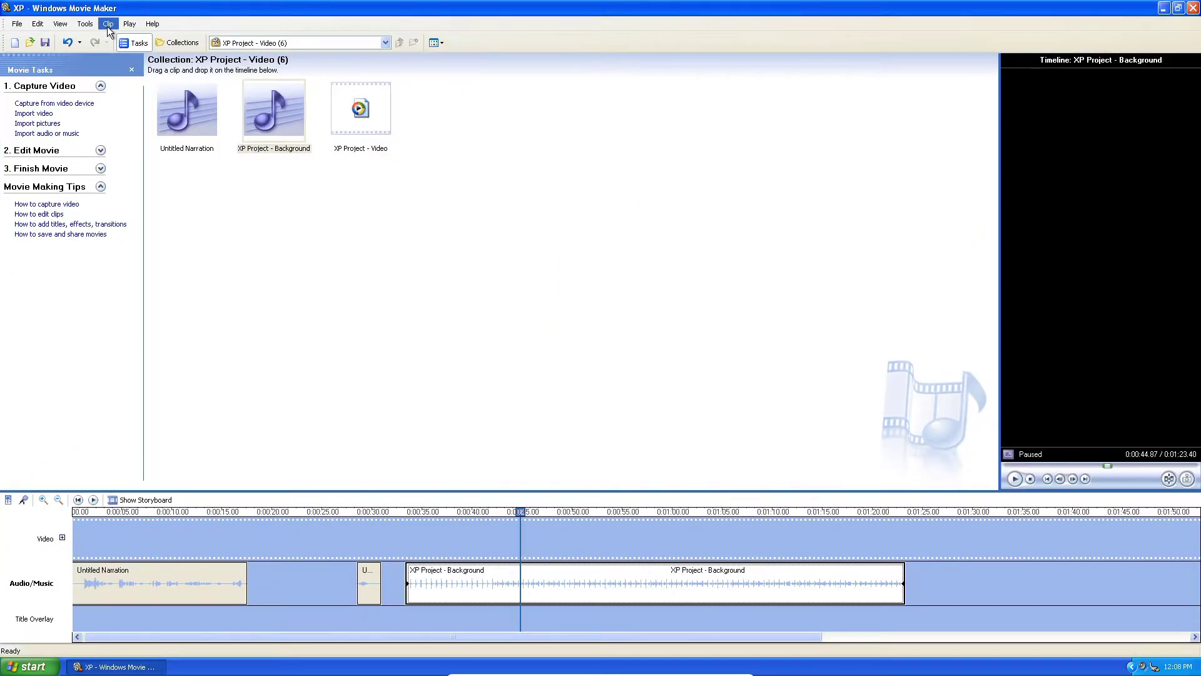
click(108, 25)
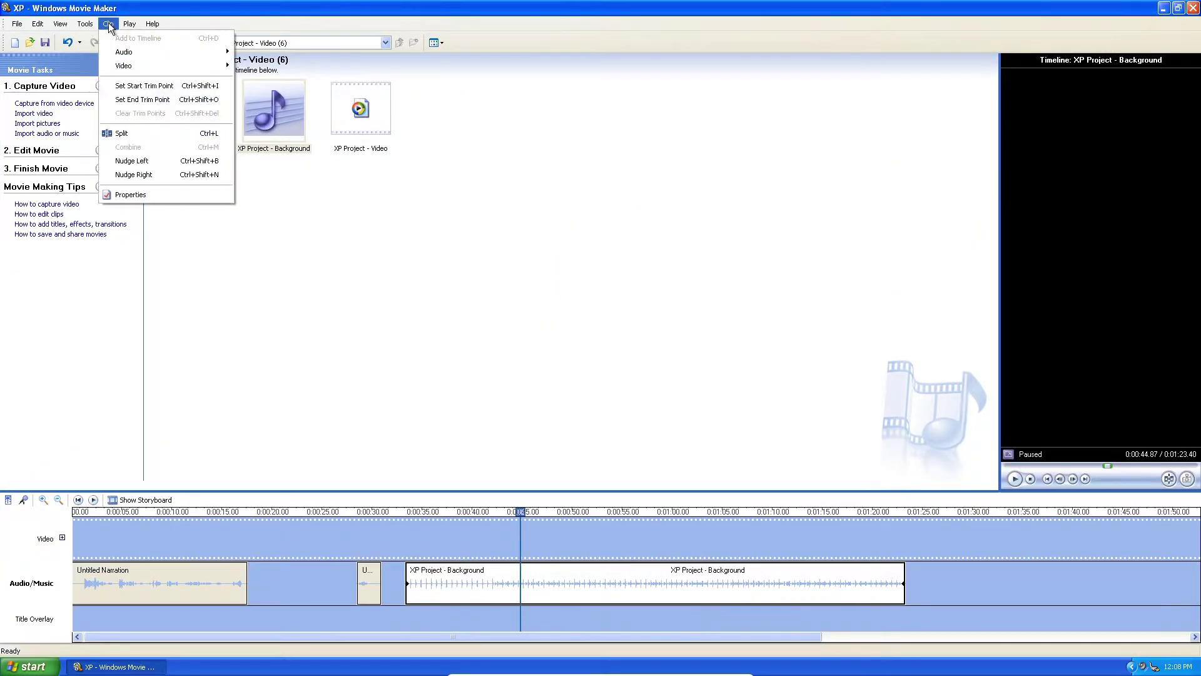
click(122, 134)
drag(462, 577, 261, 576)
Delete the extra background music clip and place the book video at the timeline's start
click(557, 587)
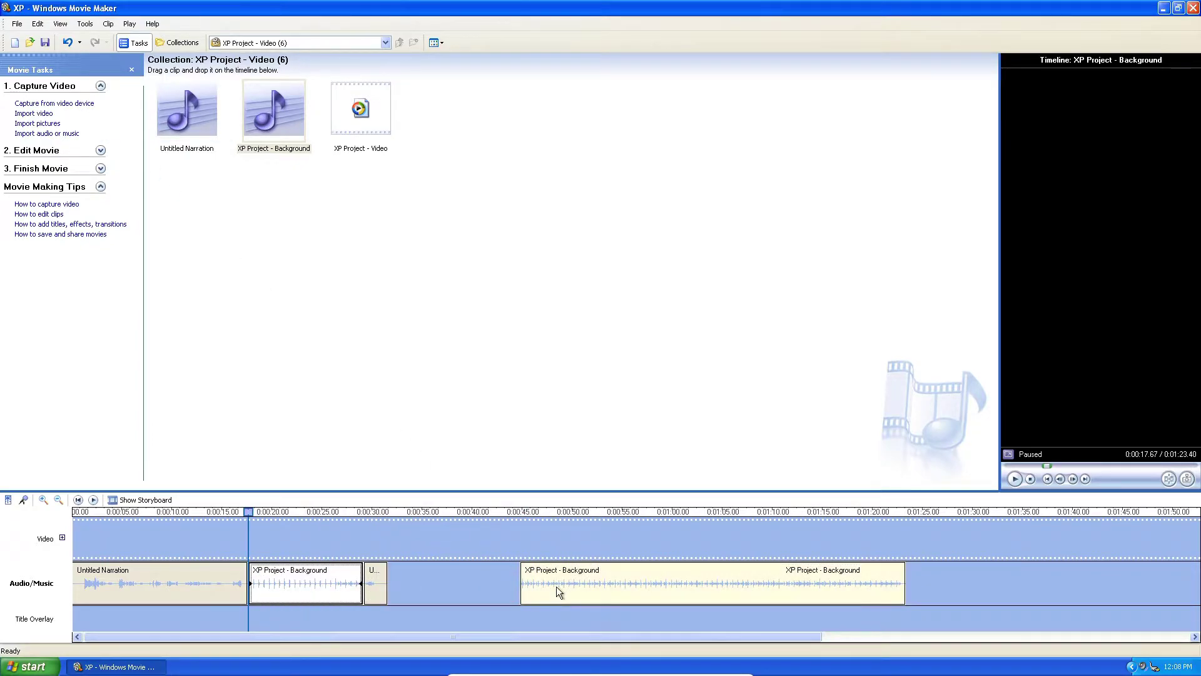
key(Delete)
drag(361, 109, 68, 513)
click(97, 513)
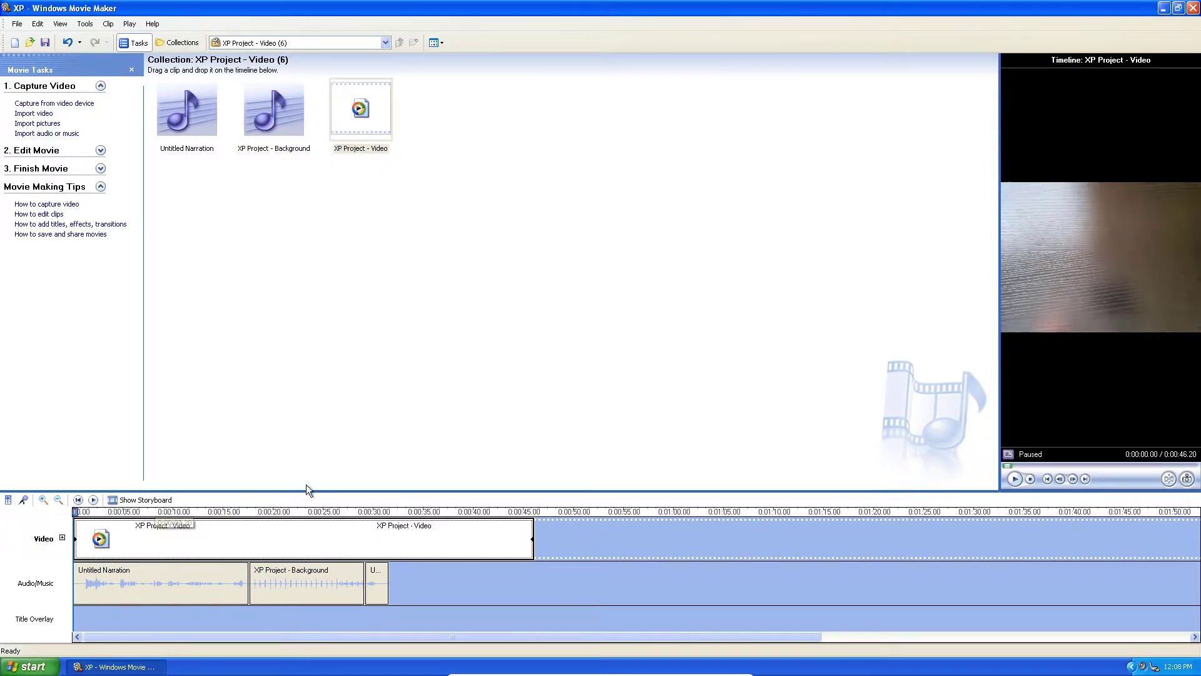
Play the timeline preview of the book video with narration and music
click(1020, 479)
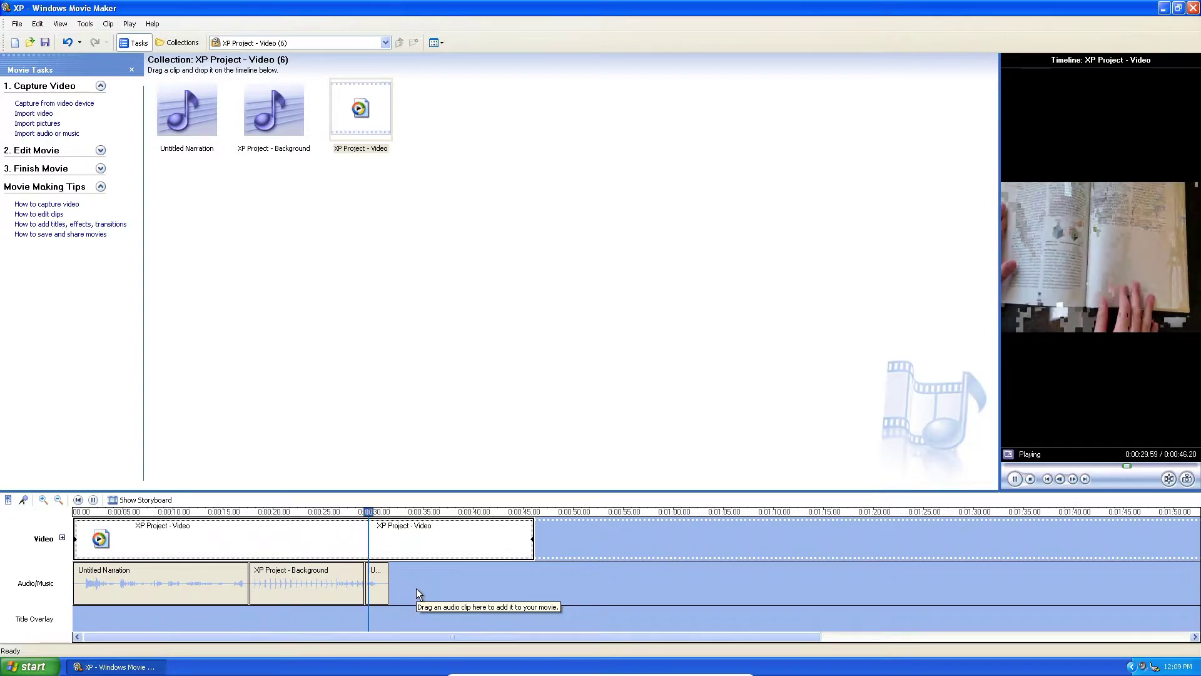
Move the short narration clip to about 0:43 and try lengthening the background music
click(378, 582)
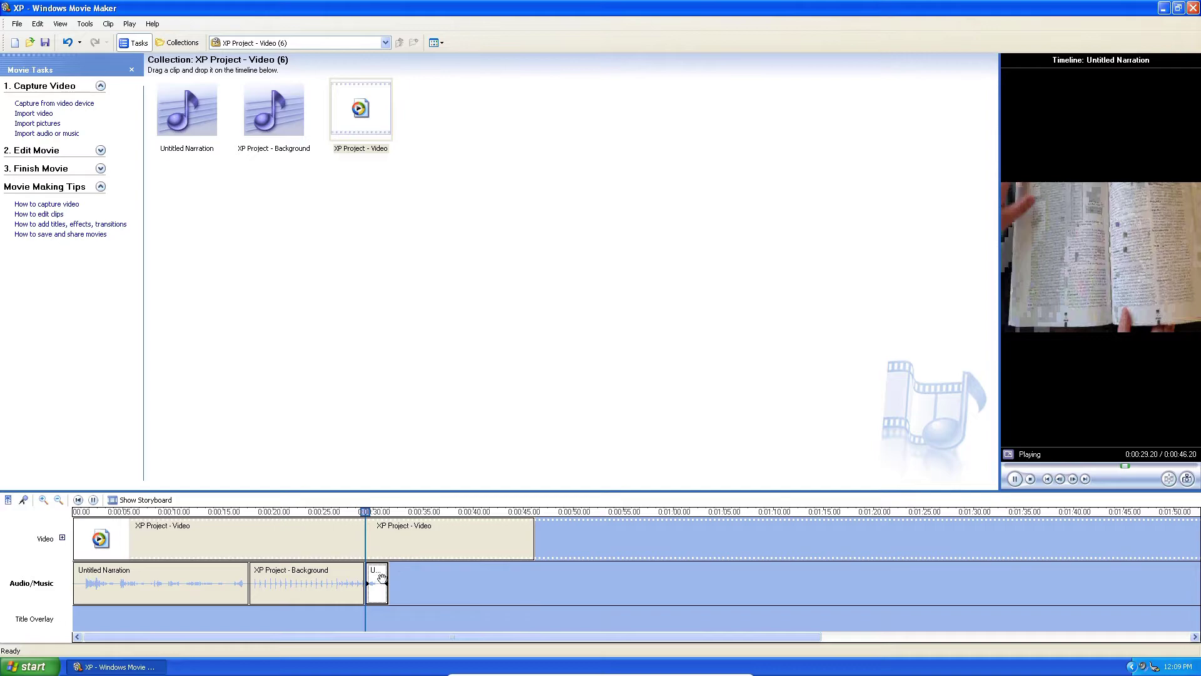
drag(520, 582, 522, 582)
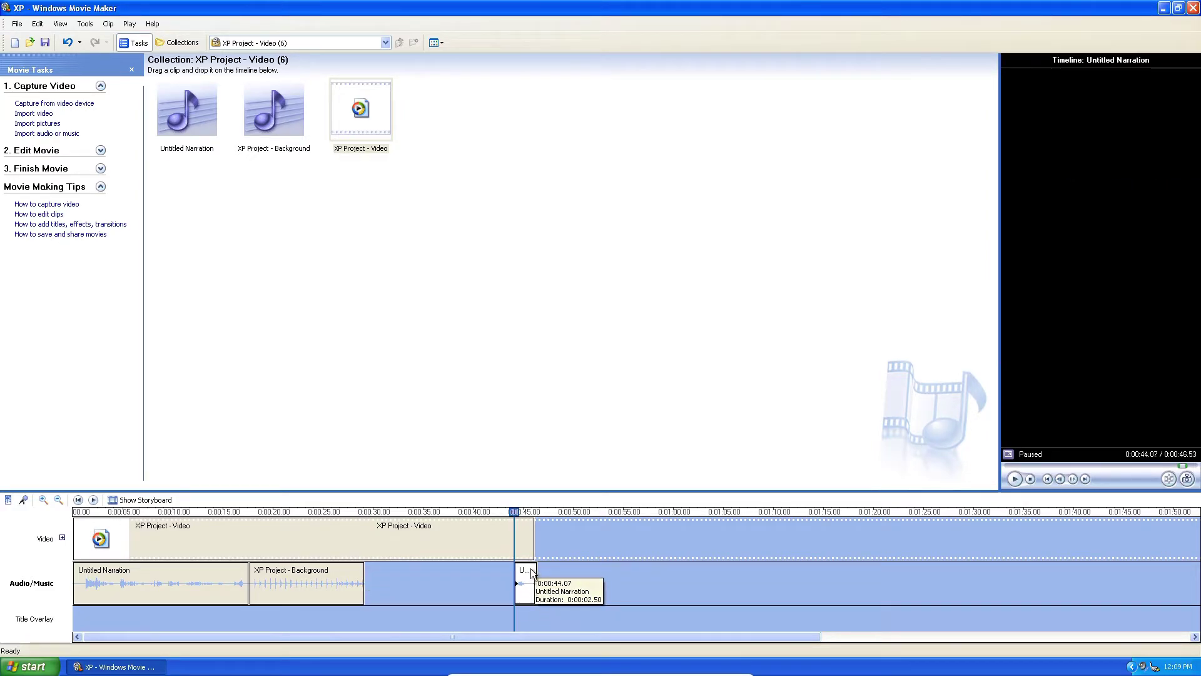
click(358, 585)
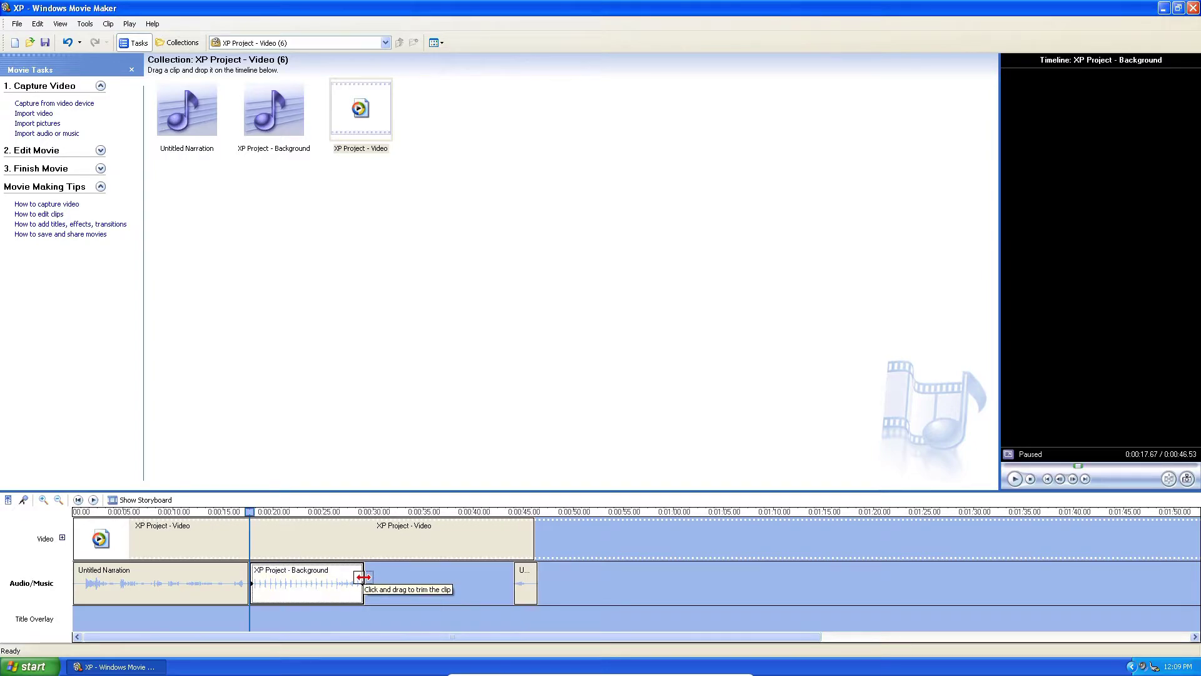
drag(363, 577, 518, 588)
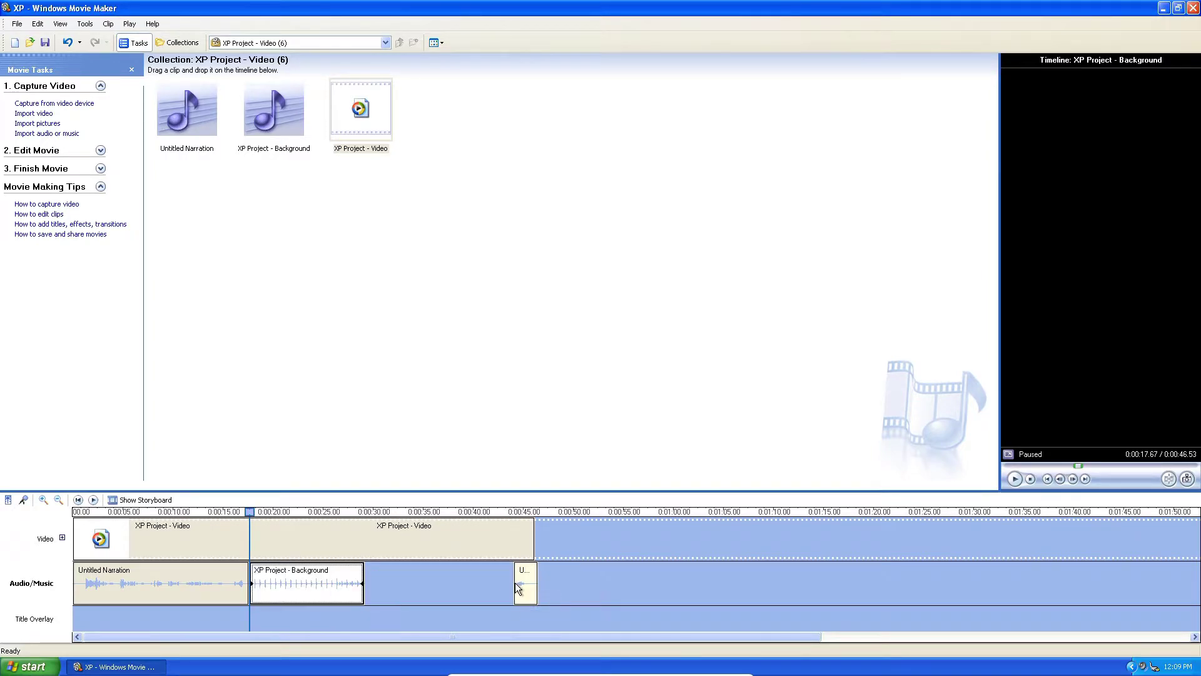
drag(363, 579, 455, 582)
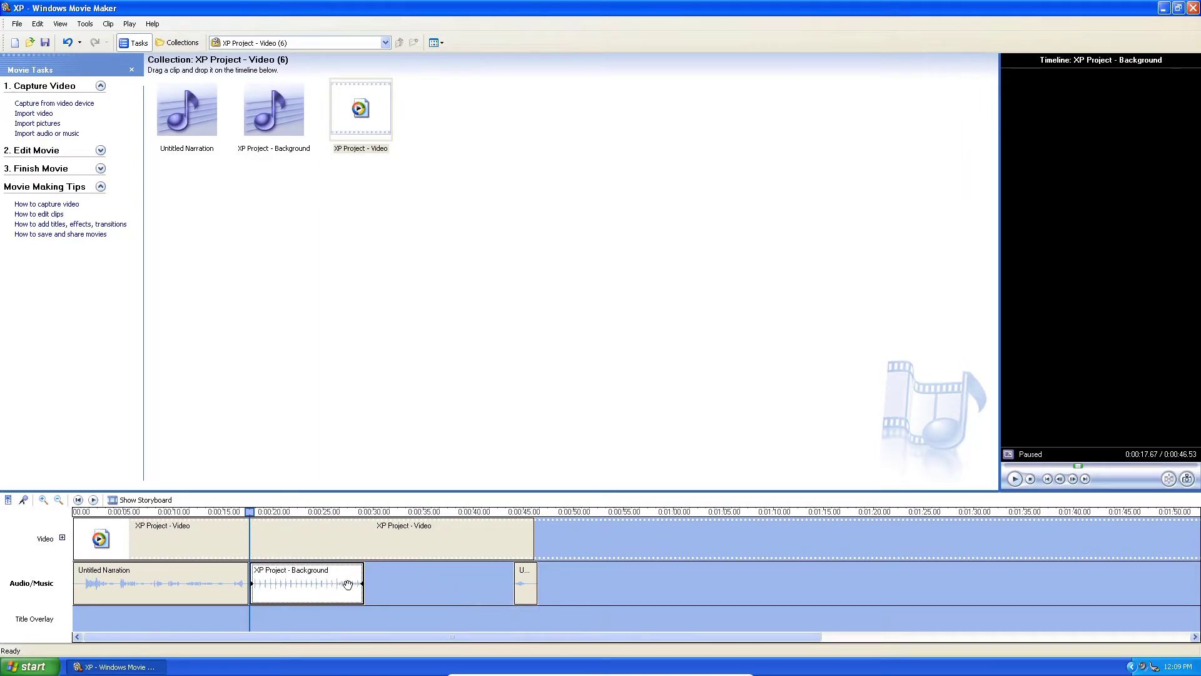
right_click(316, 577)
click(314, 591)
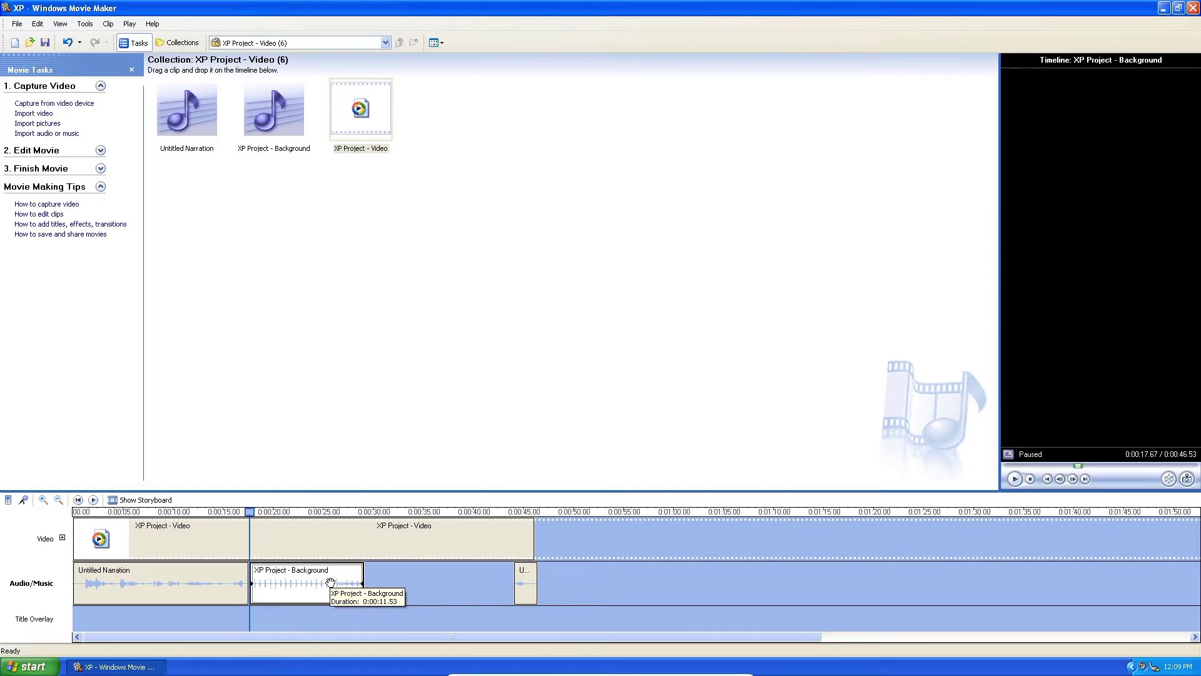
Replace the short background music with a fresh copy following the first narration
drag(268, 156, 573, 568)
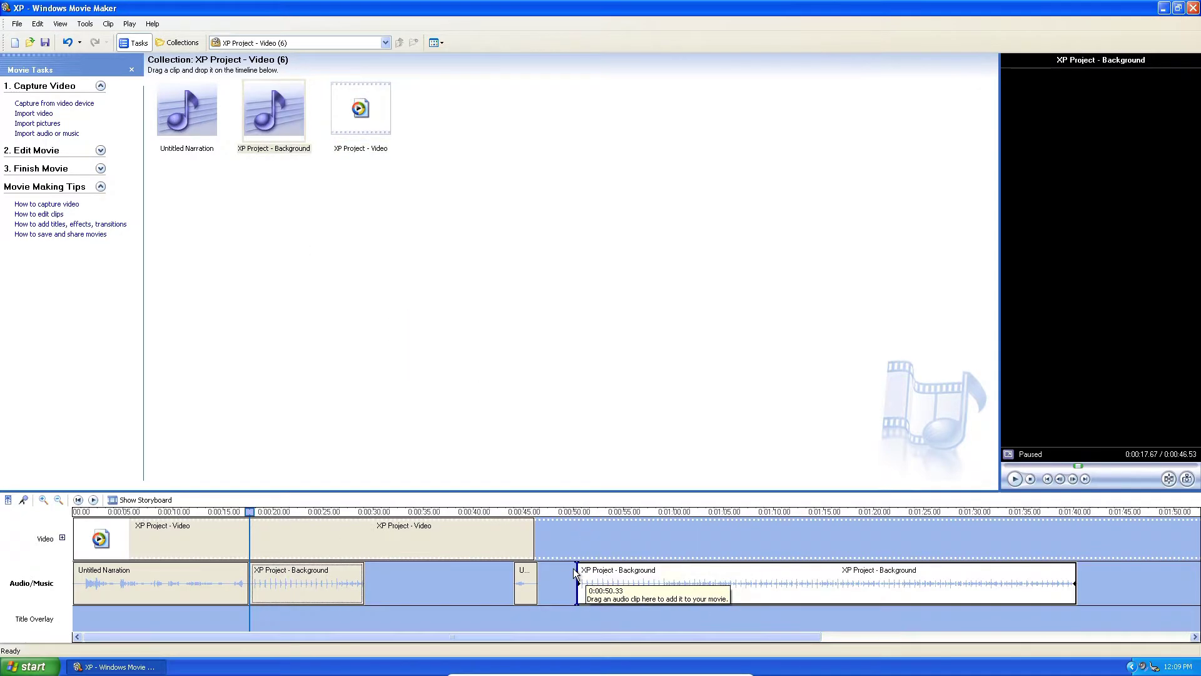
click(312, 578)
key(Delete)
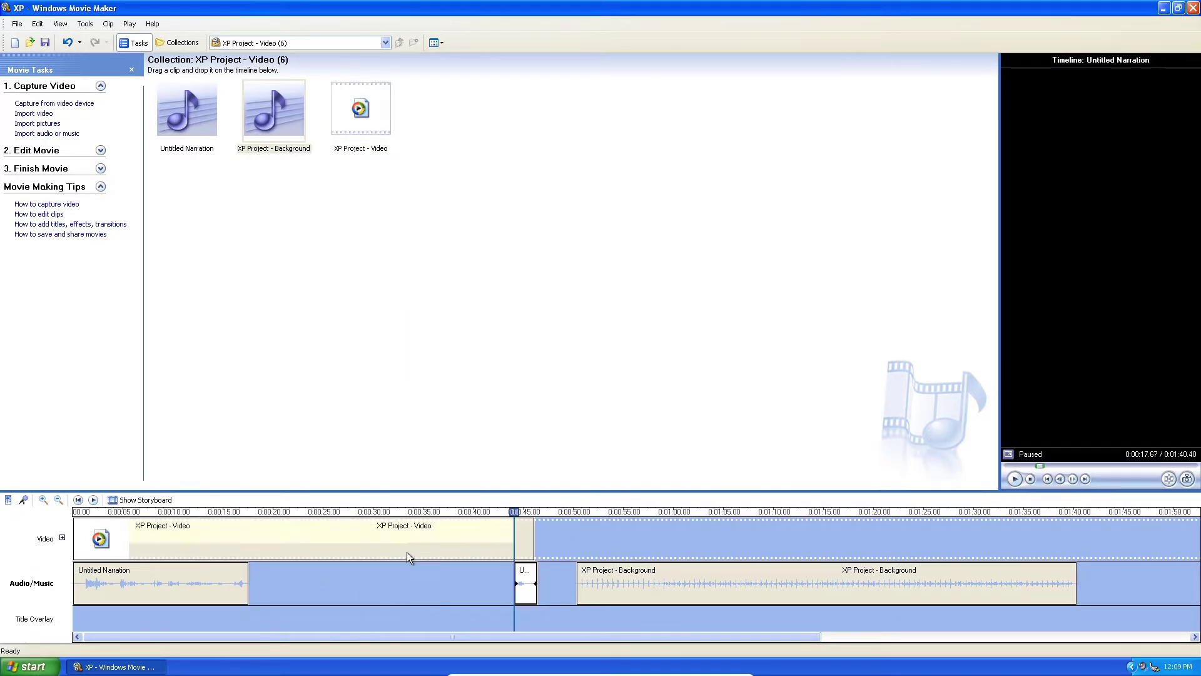
drag(536, 571, 1114, 570)
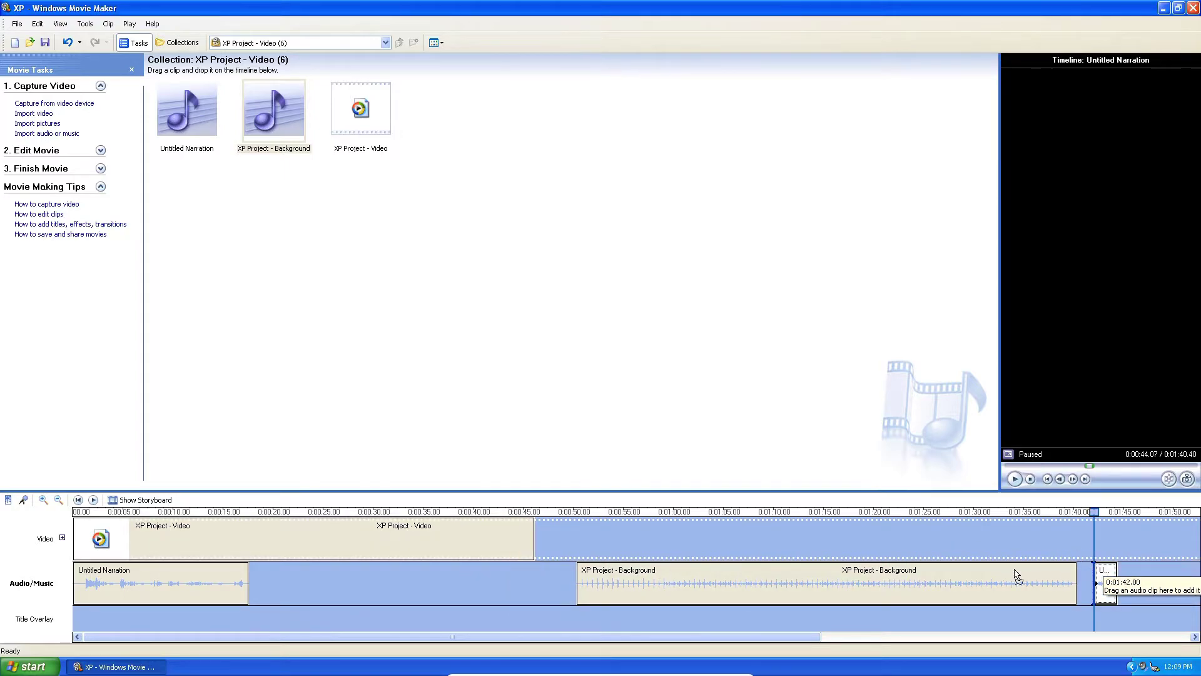
drag(952, 582, 638, 587)
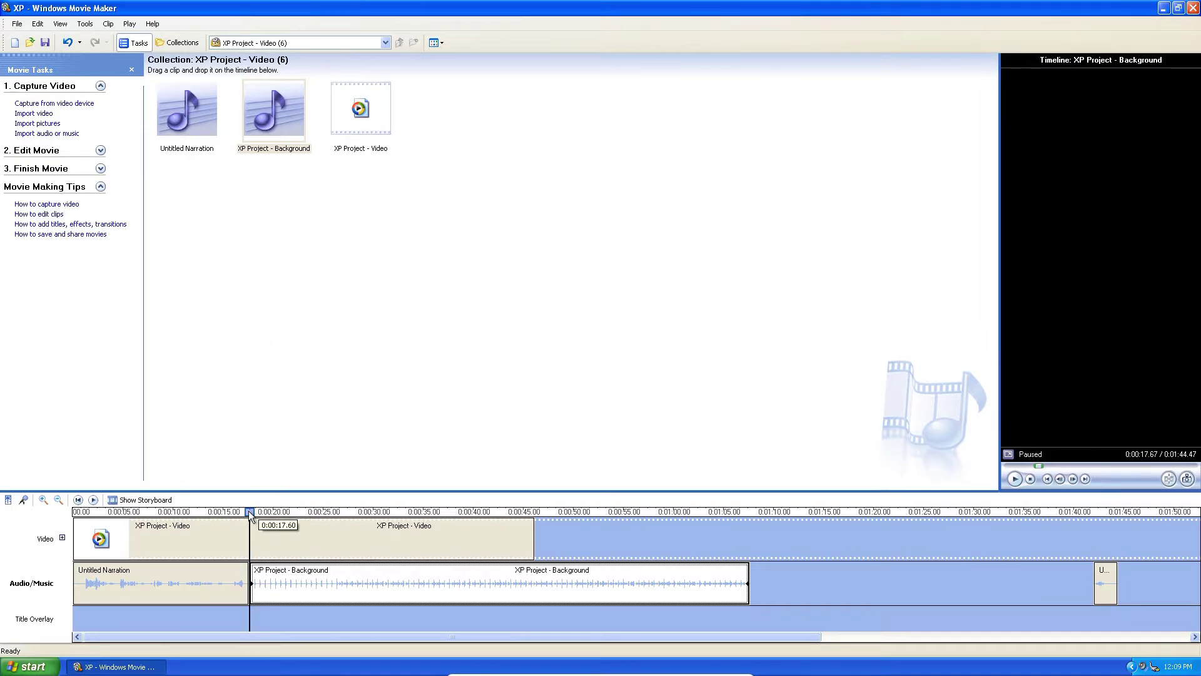
Split the music at 0:43, delete its second part, and move the short narration after it
drag(250, 528, 517, 529)
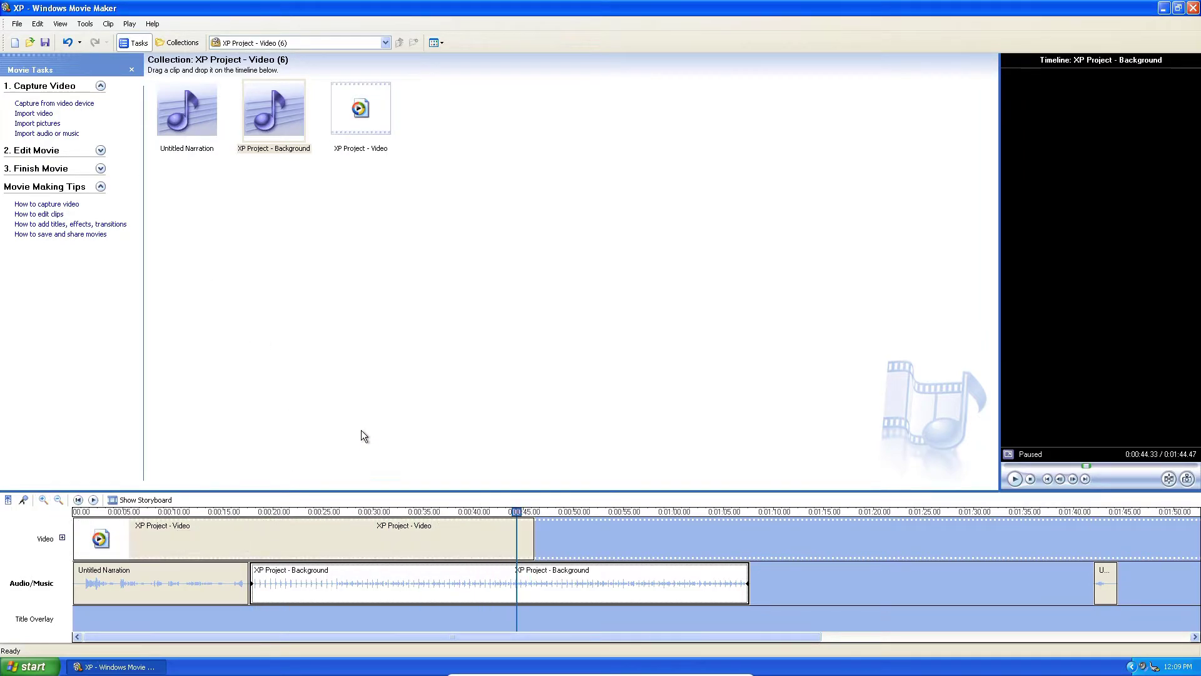
click(108, 24)
click(125, 132)
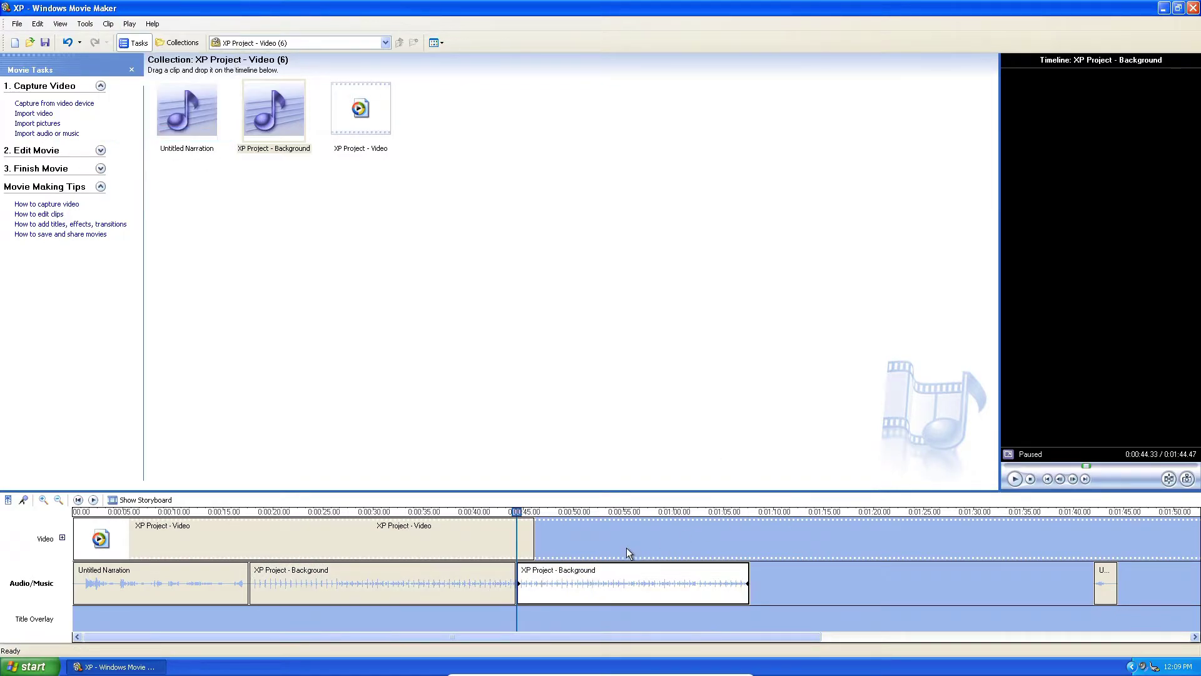
key(Delete)
click(1100, 578)
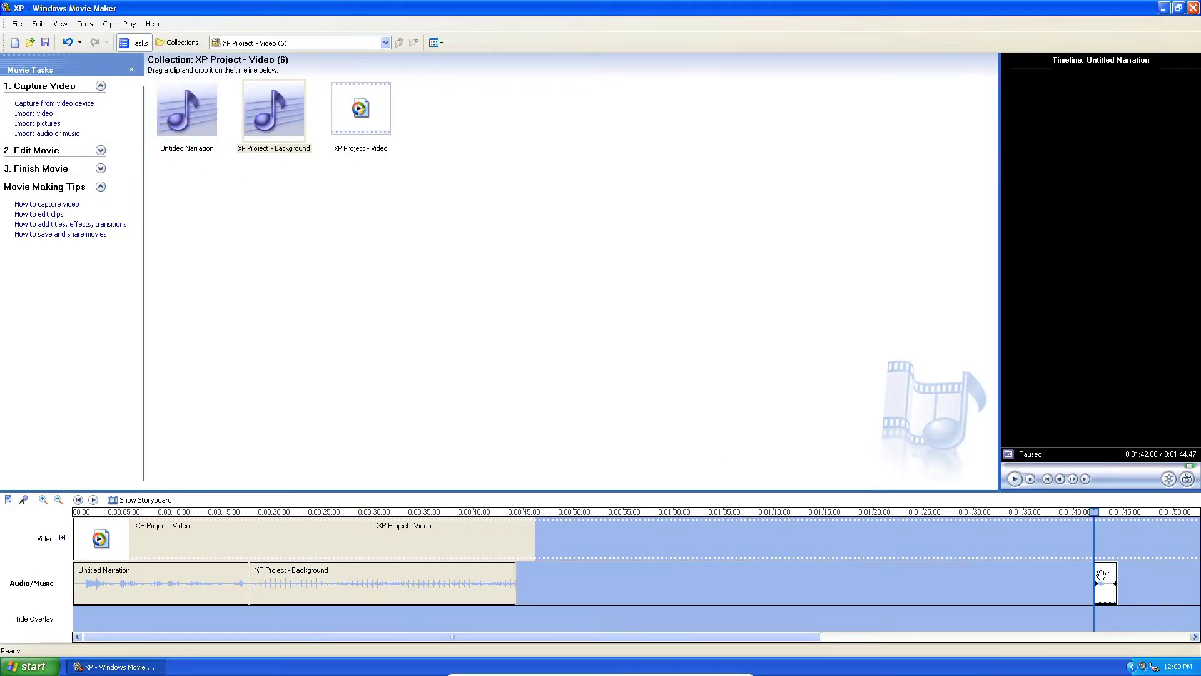
drag(1101, 573, 523, 582)
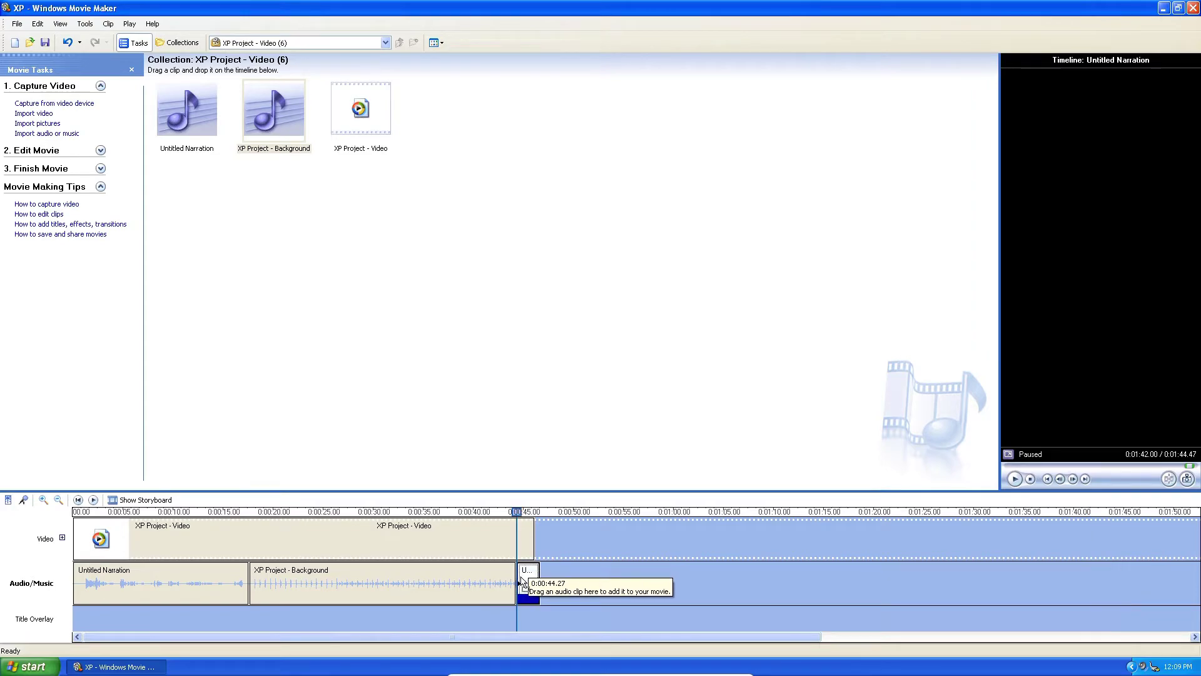
click(79, 583)
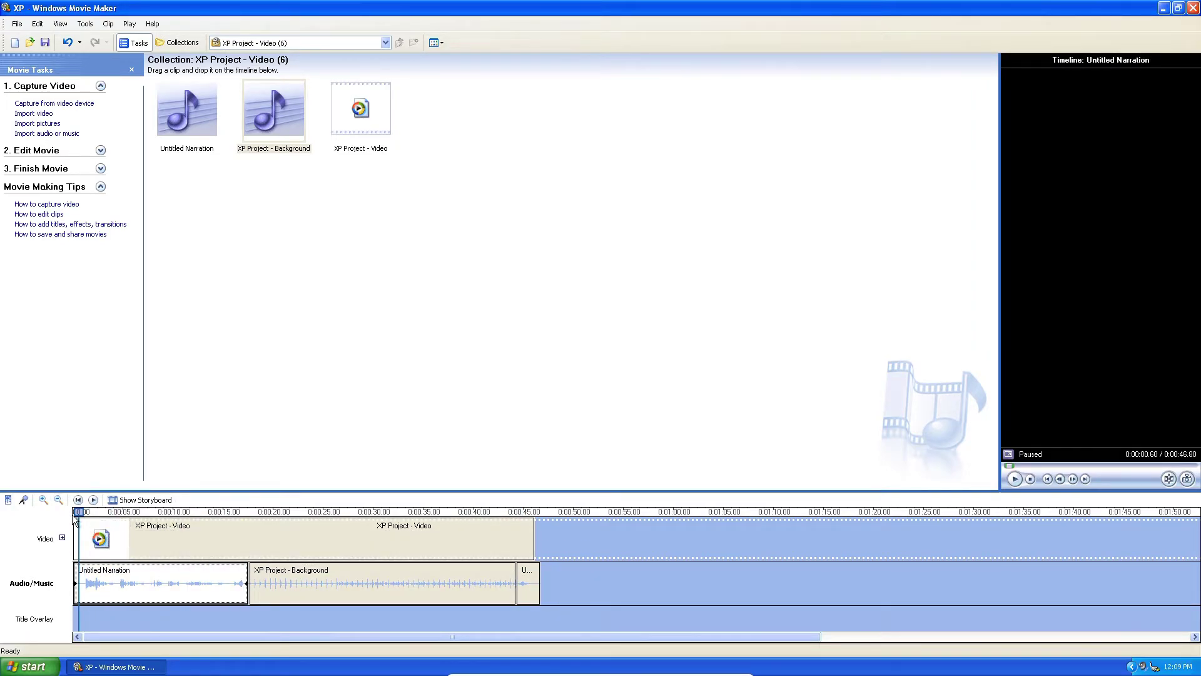
Preview the timeline, then save the movie to My computer as XP in My Videos at Best quality
click(1013, 478)
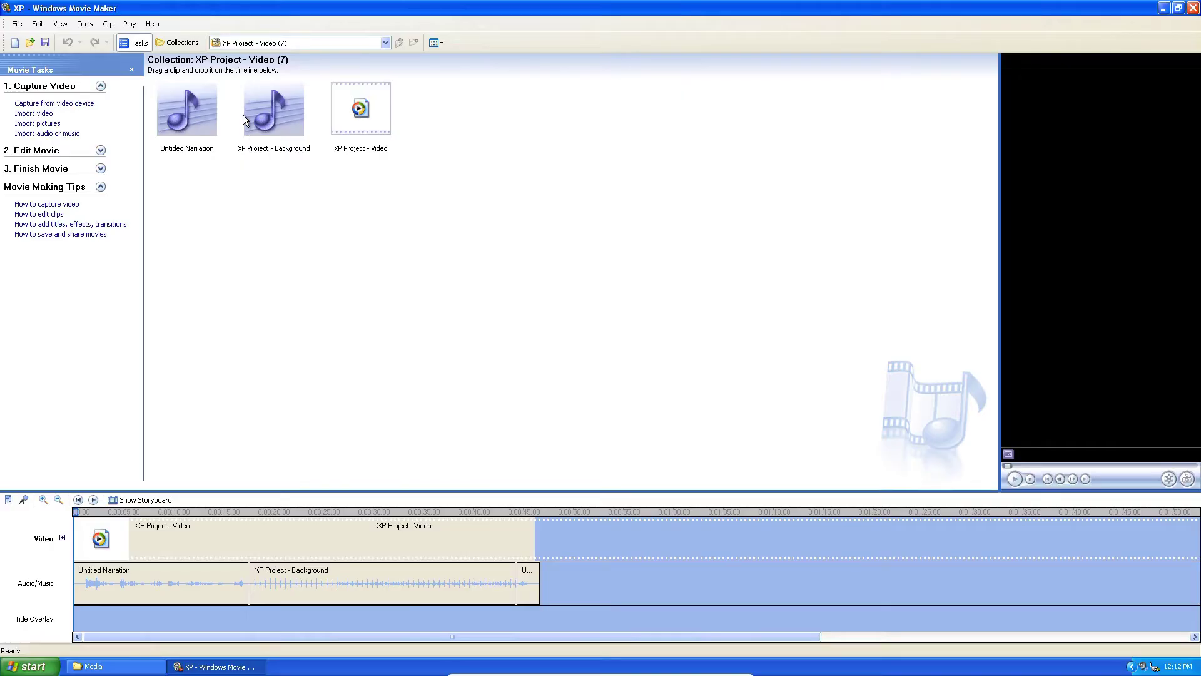
click(16, 24)
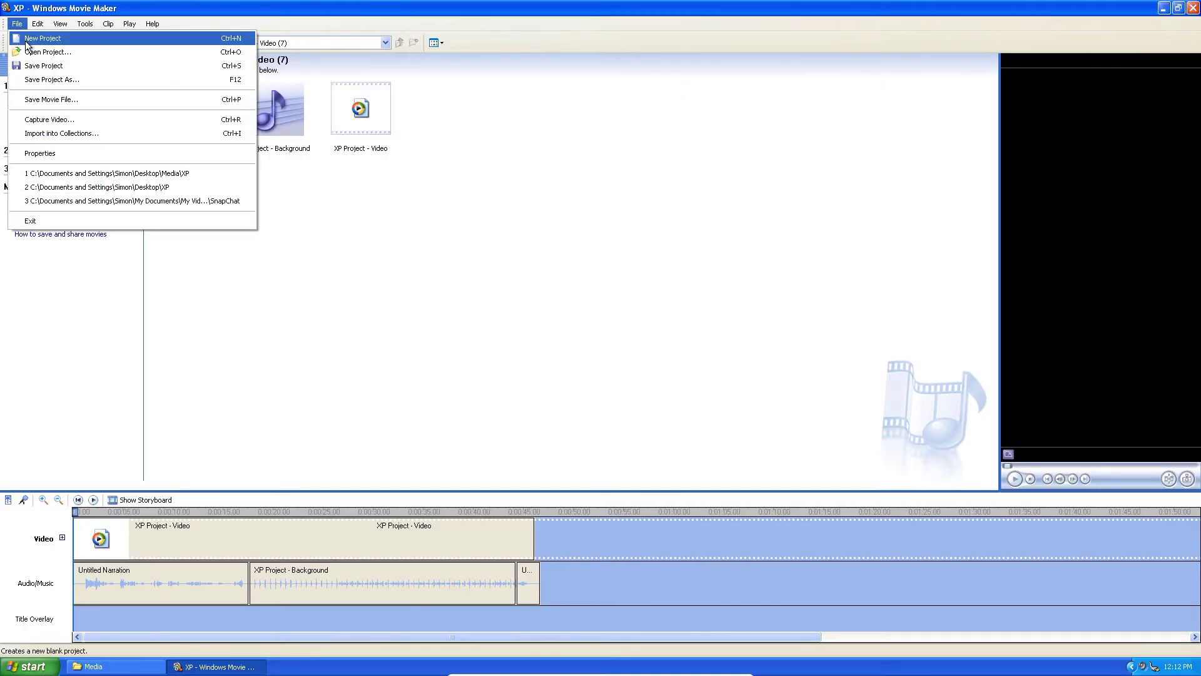
click(51, 100)
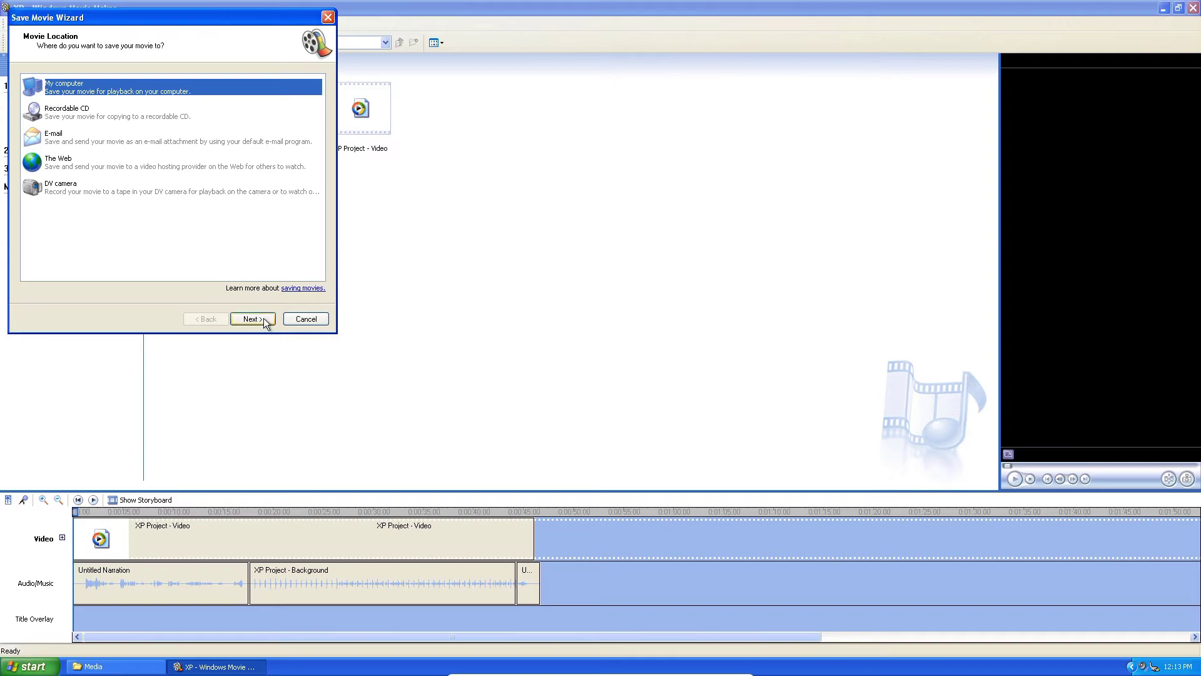
click(264, 319)
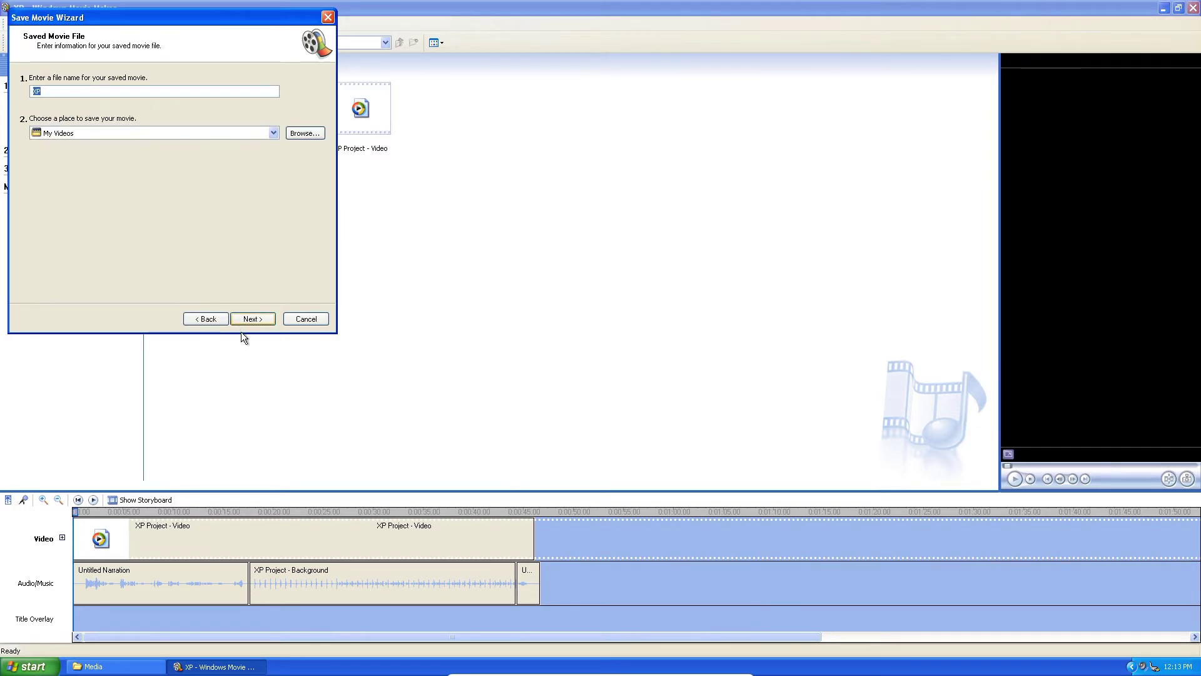
click(264, 318)
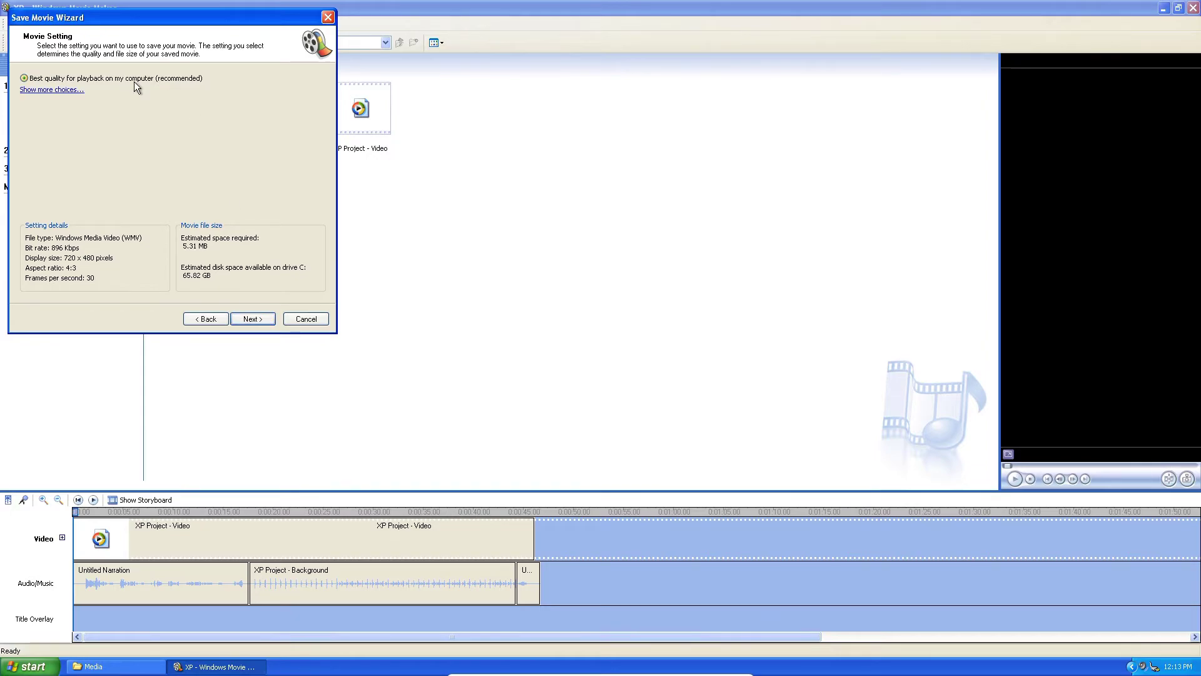
click(261, 319)
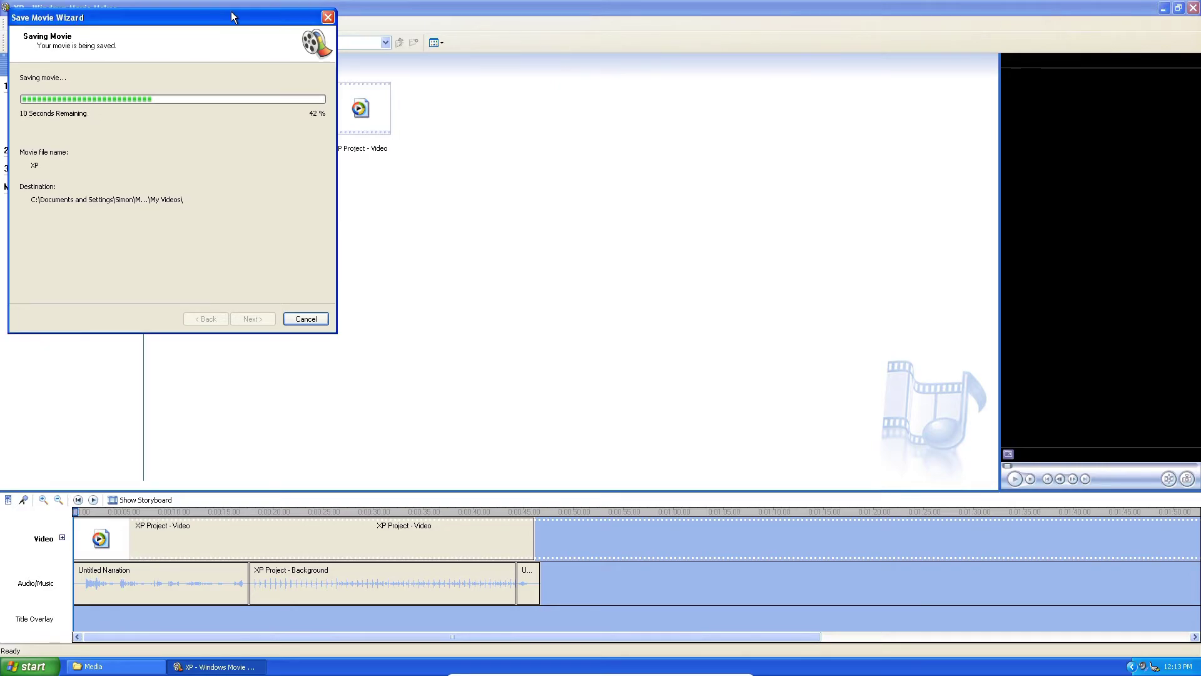
drag(233, 17, 576, 106)
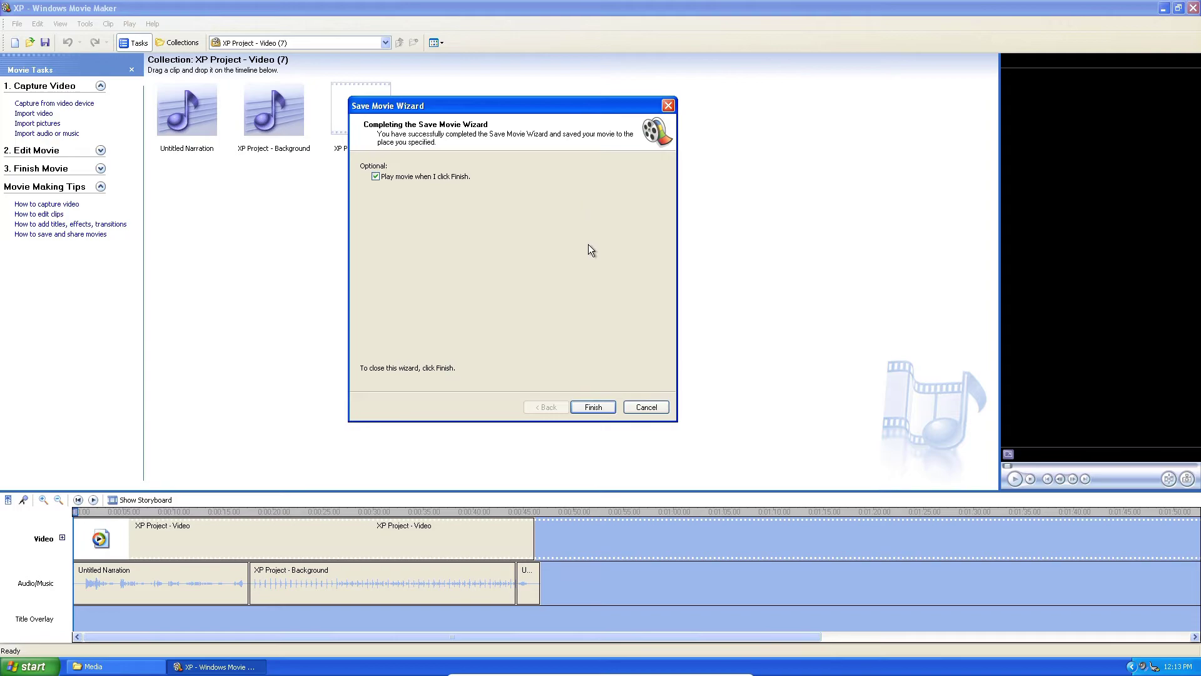
Close the wizard to play the 0:46 XP movie, then return to Movie Maker and select the book video clip
click(577, 406)
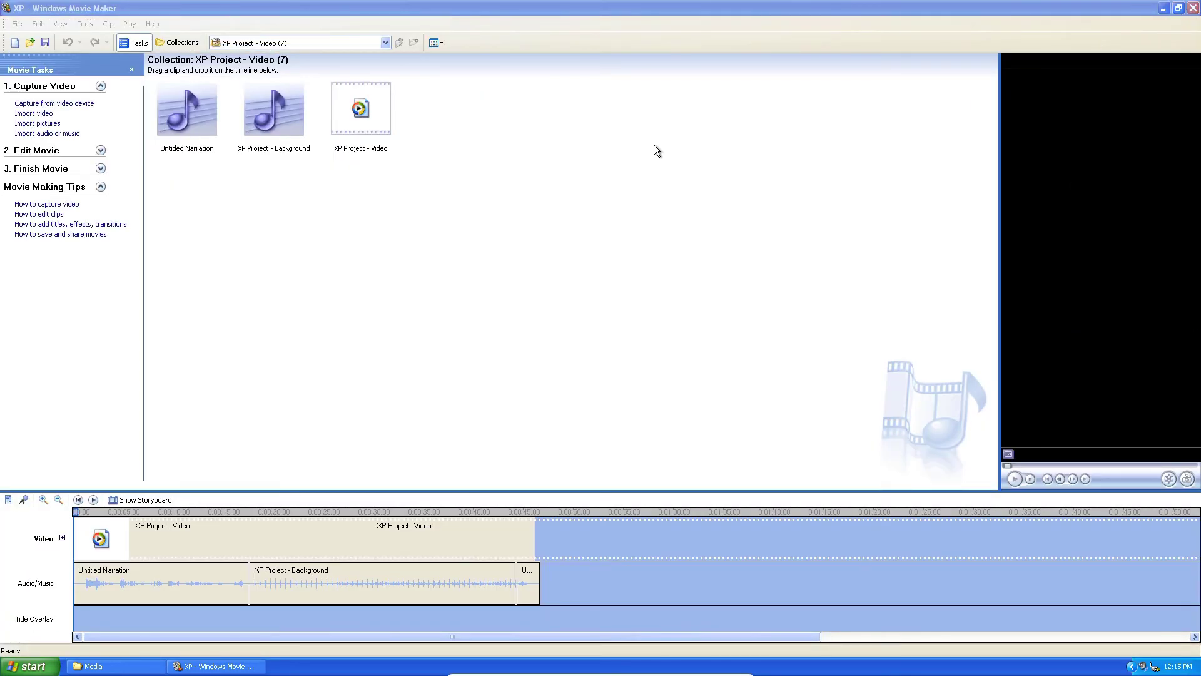
click(461, 228)
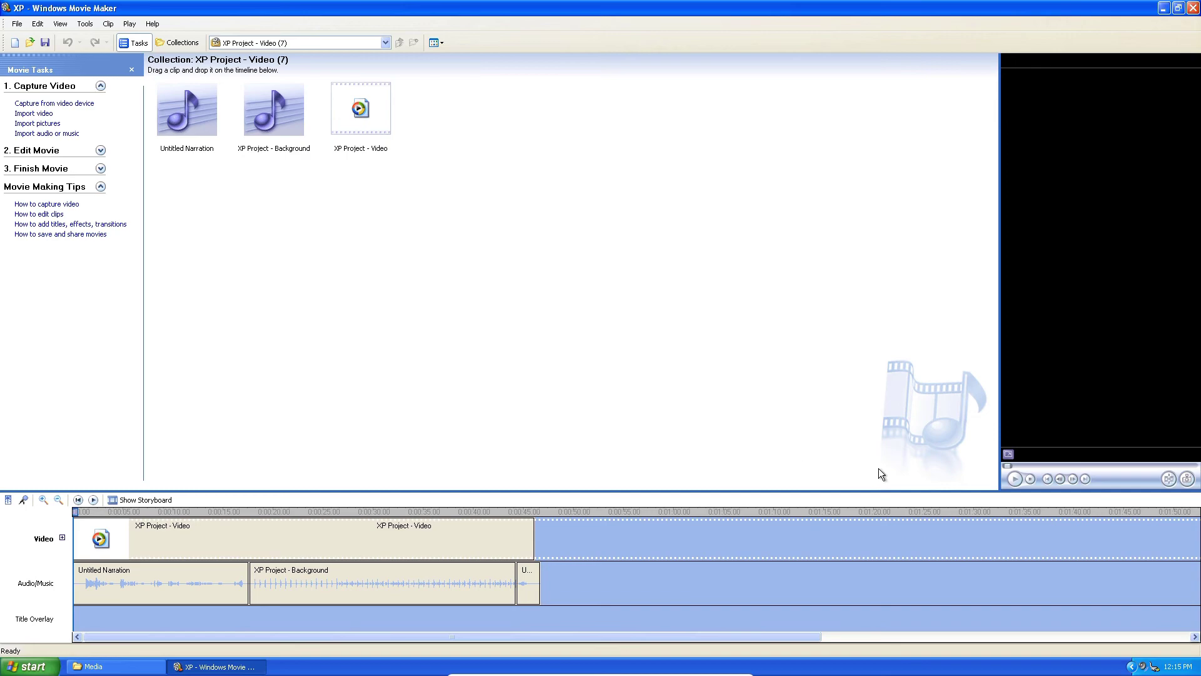
click(76, 516)
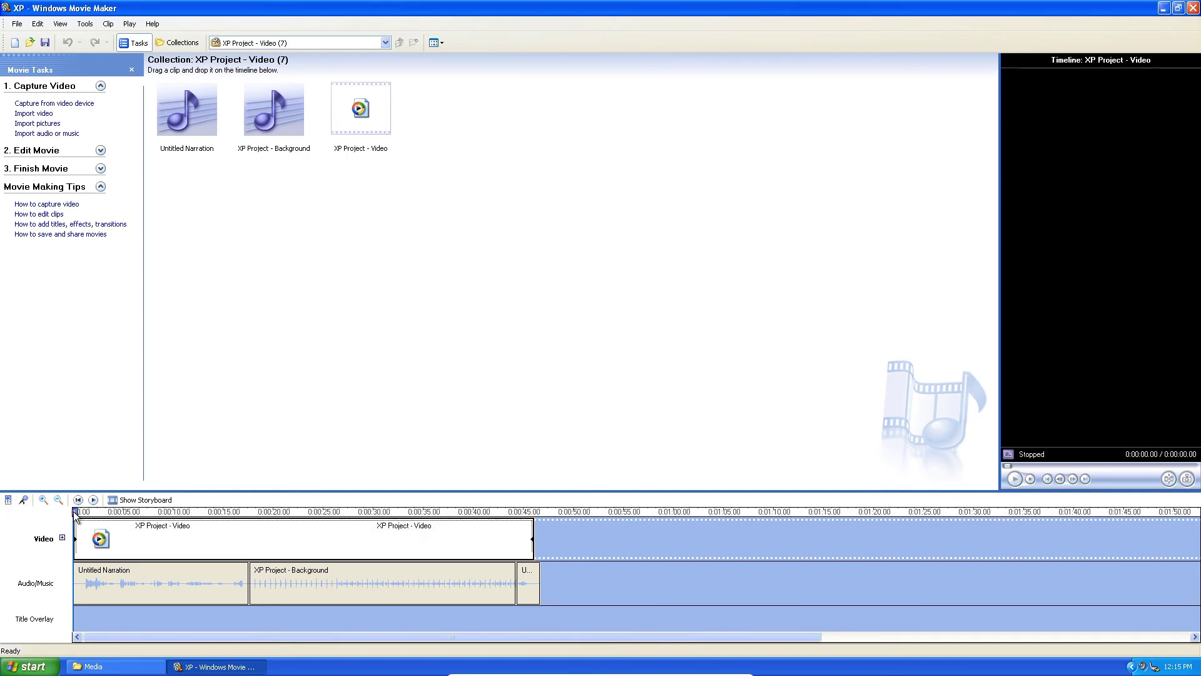